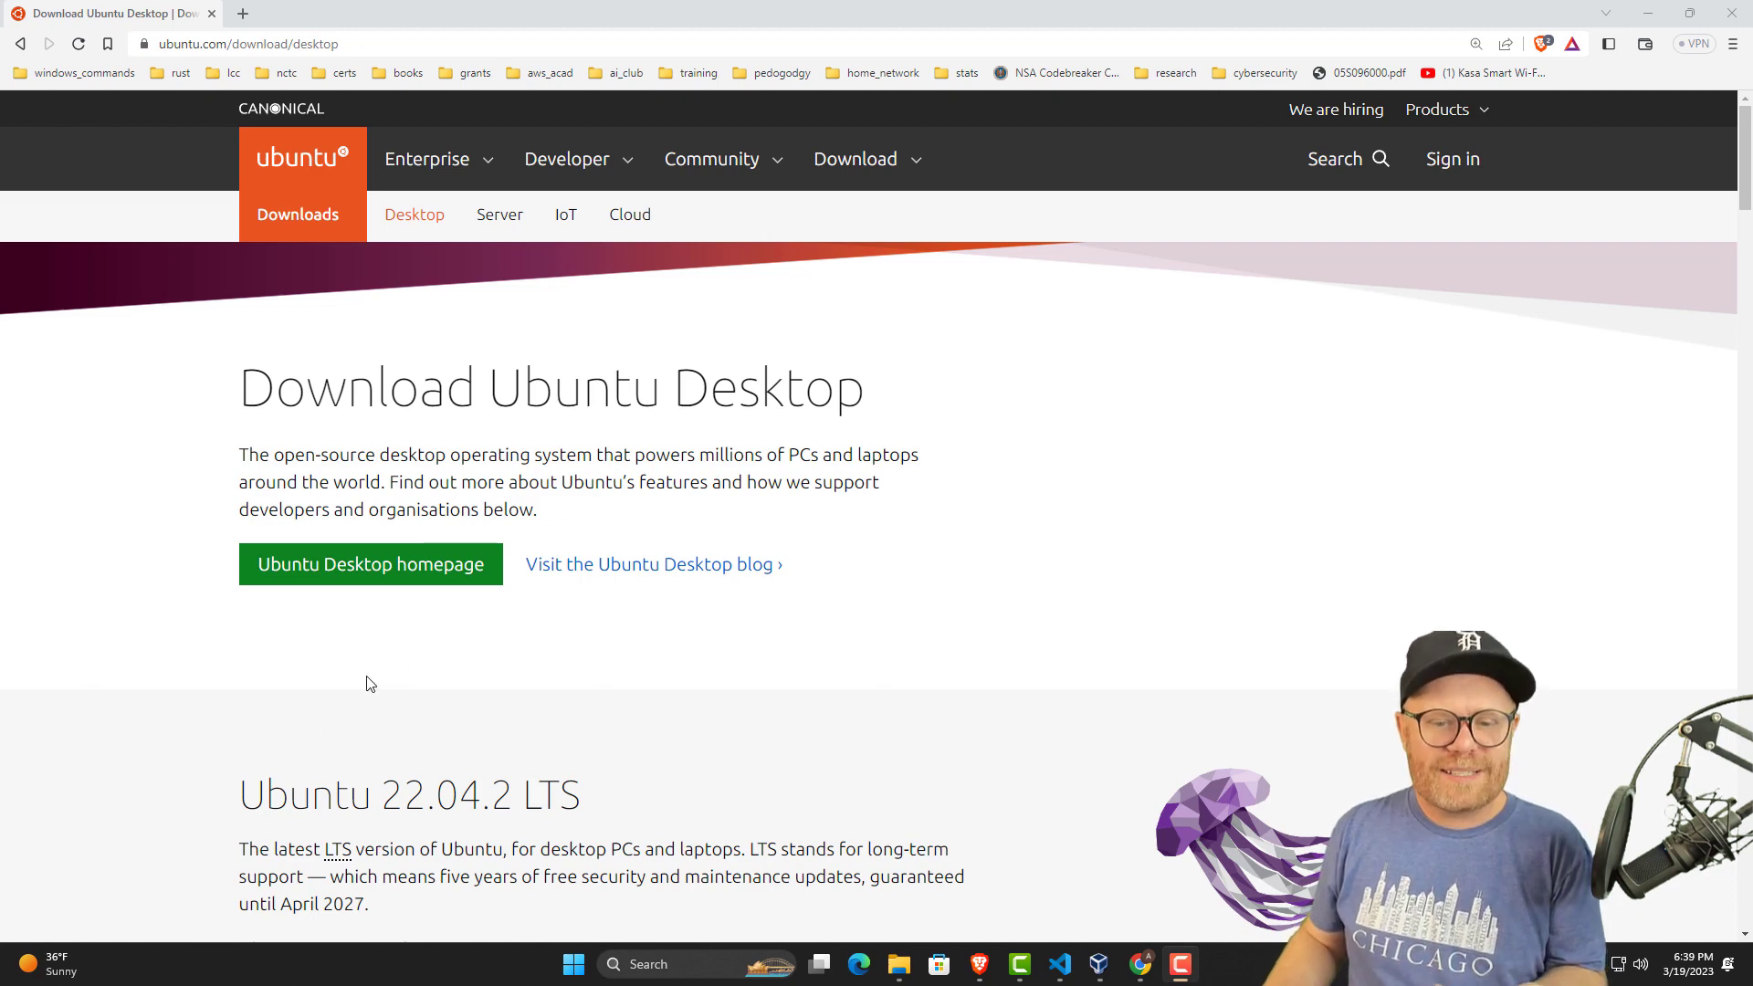
Review the Ubuntu 22.04.2 LTS section and its recommended system requirements on the Ubuntu Desktop download page.
{"action": "scroll", "coordinate": [426, 648], "scroll_direction": "down", "scroll_amount": 3}
{"action": "scroll", "coordinate": [420, 672], "scroll_direction": "down", "scroll_amount": 5}
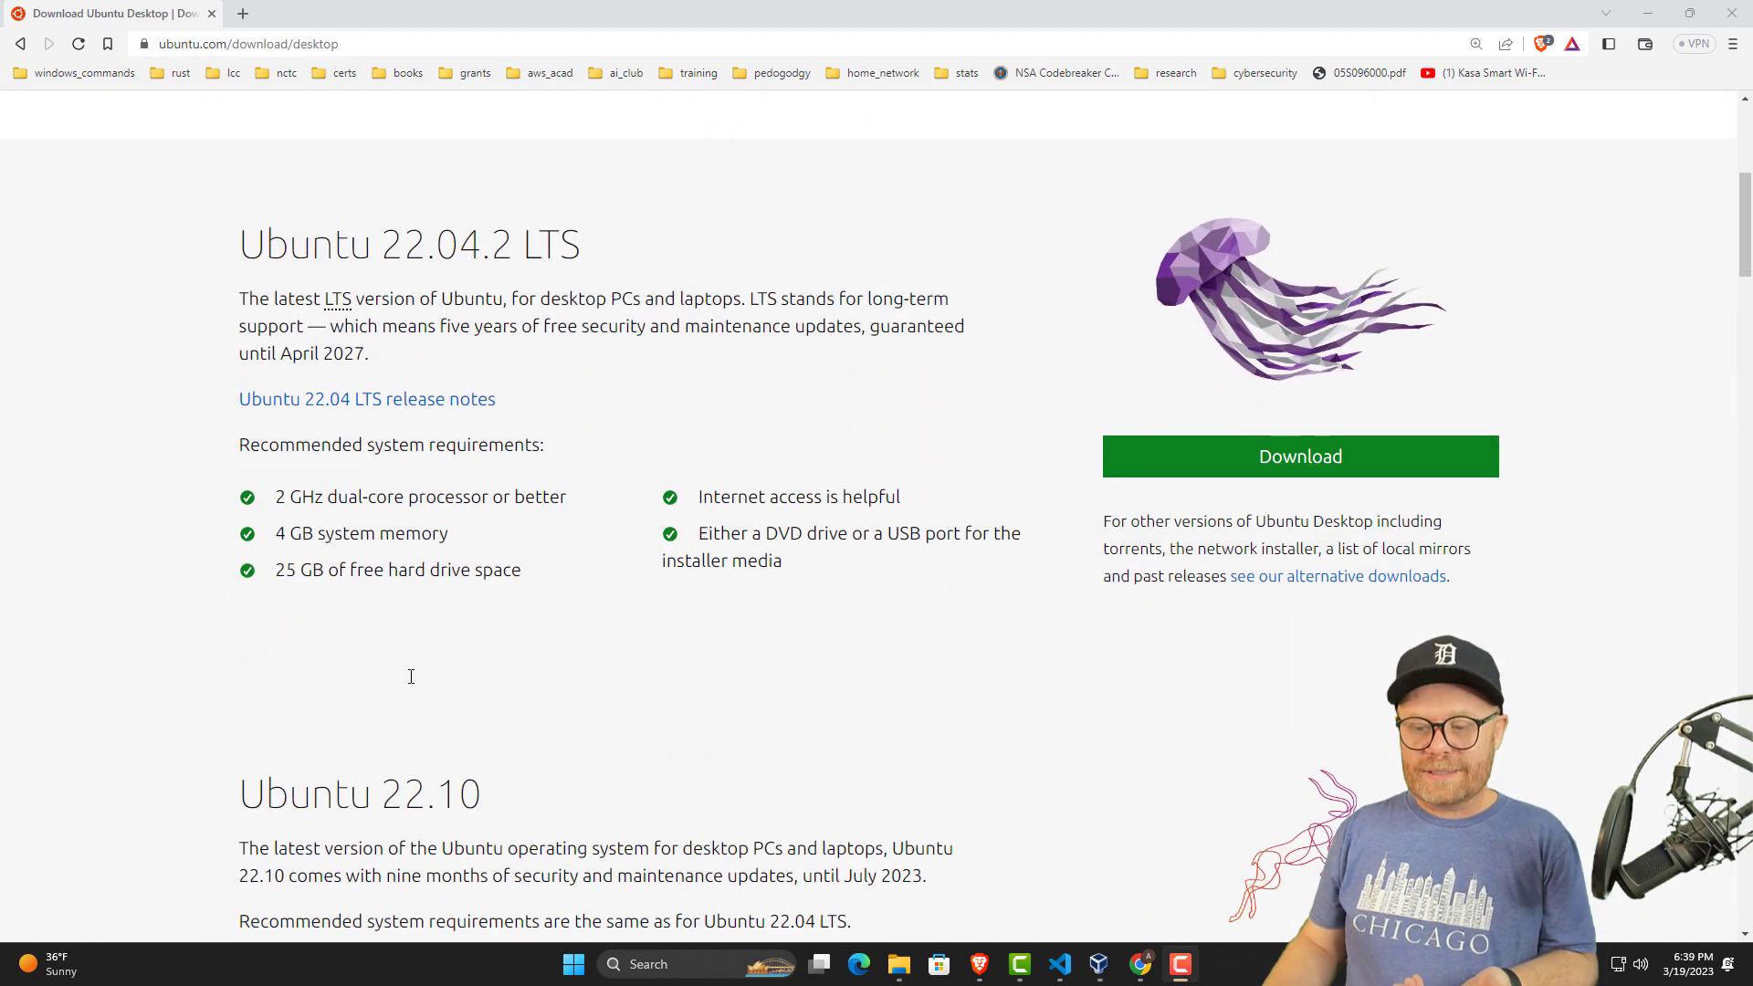
{"action": "scroll", "coordinate": [379, 691], "scroll_direction": "up", "scroll_amount": 1}
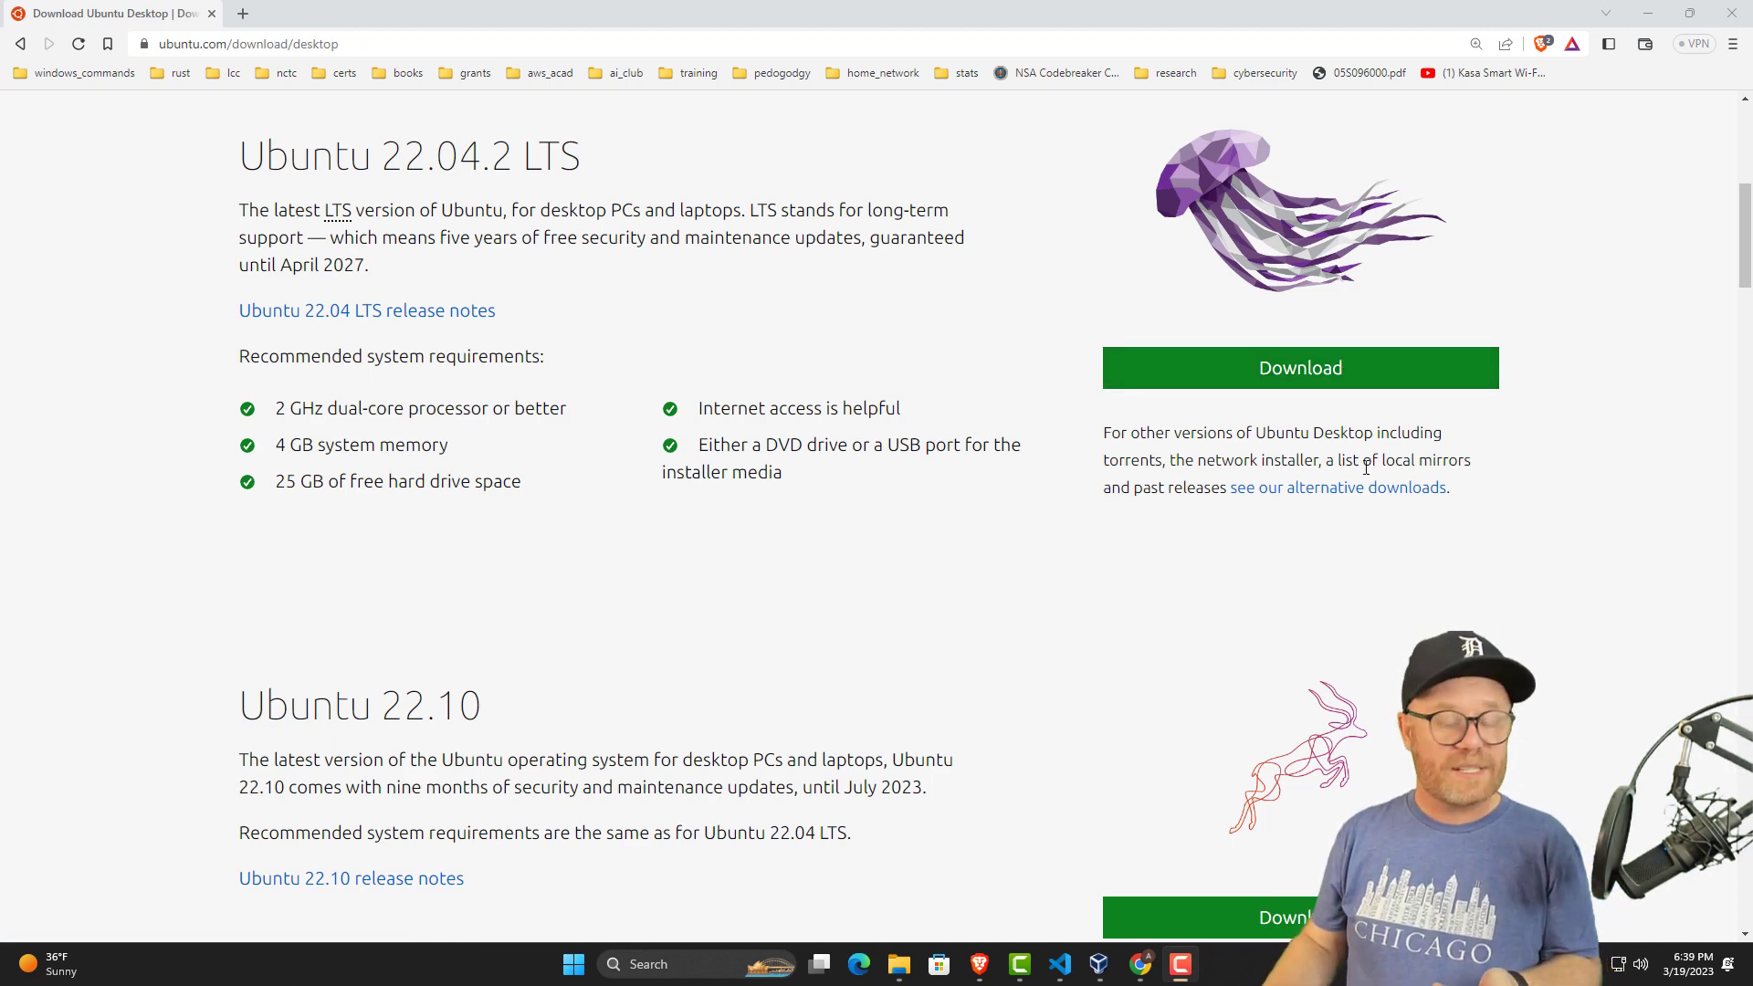
Switch to Oracle VM VirtualBox Manager and start a new virtual machine named UbuntuLTS.
{"action": "left_click", "coordinate": [1098, 968]}
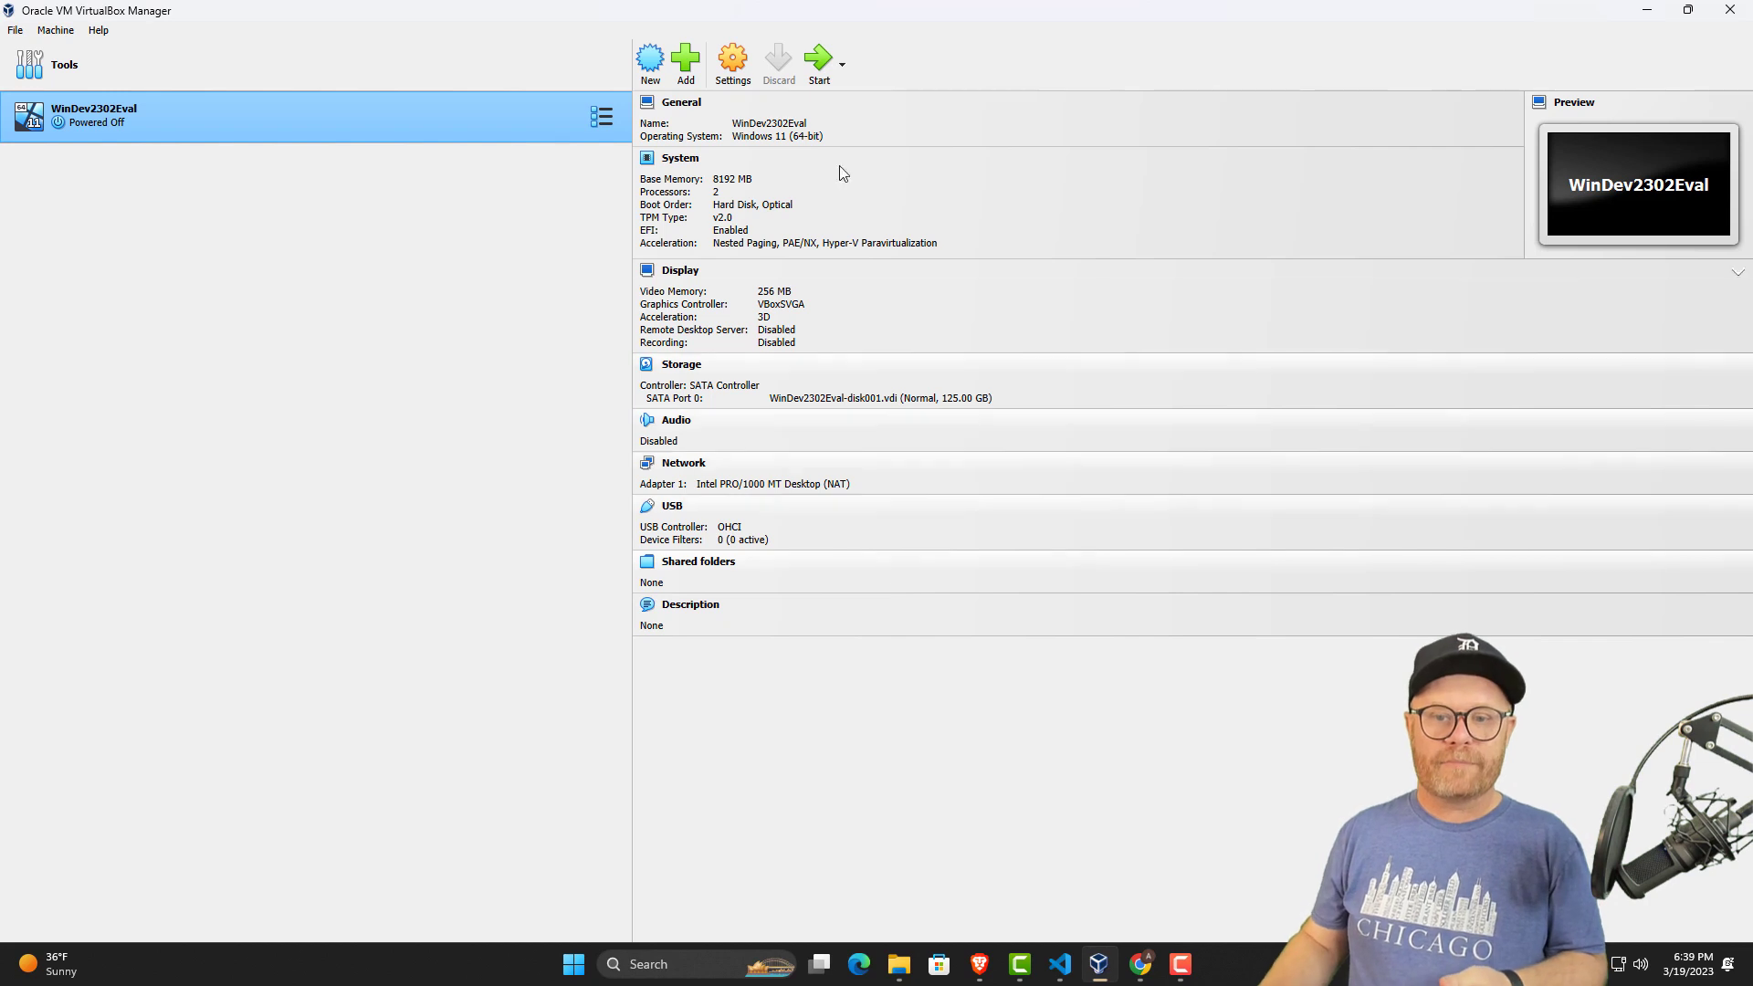
{"action": "left_click", "coordinate": [650, 59]}
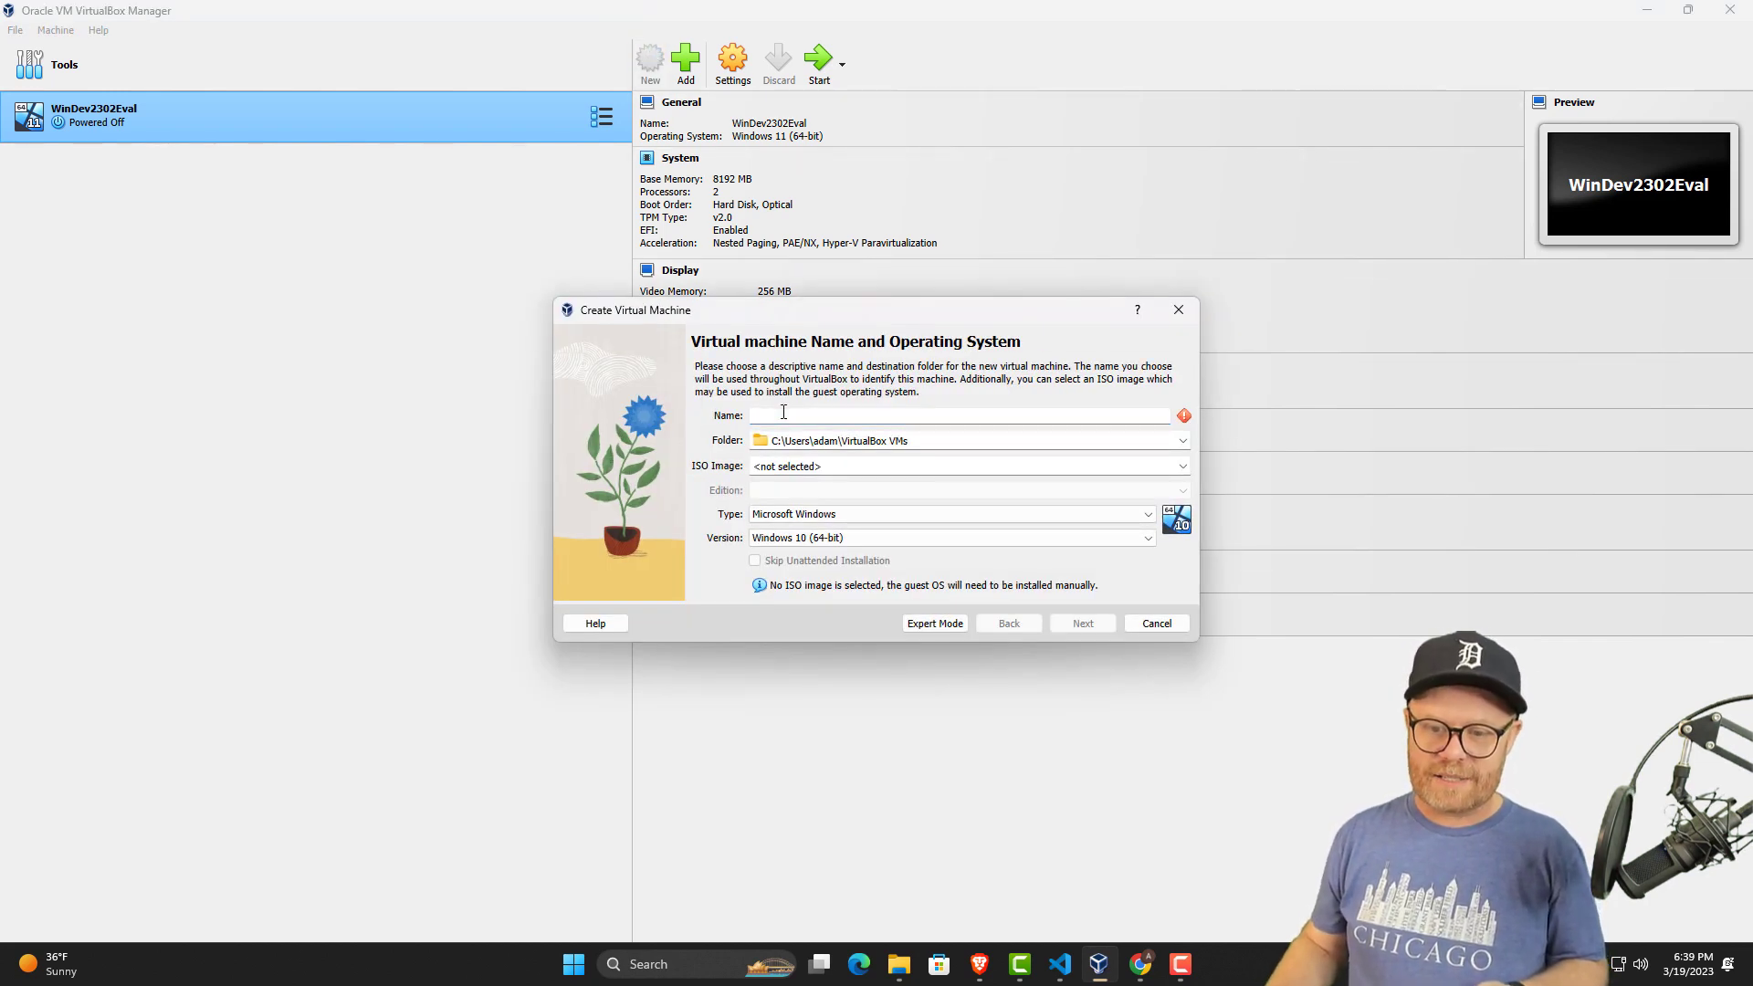
{"action": "type", "text": "Ubu"}
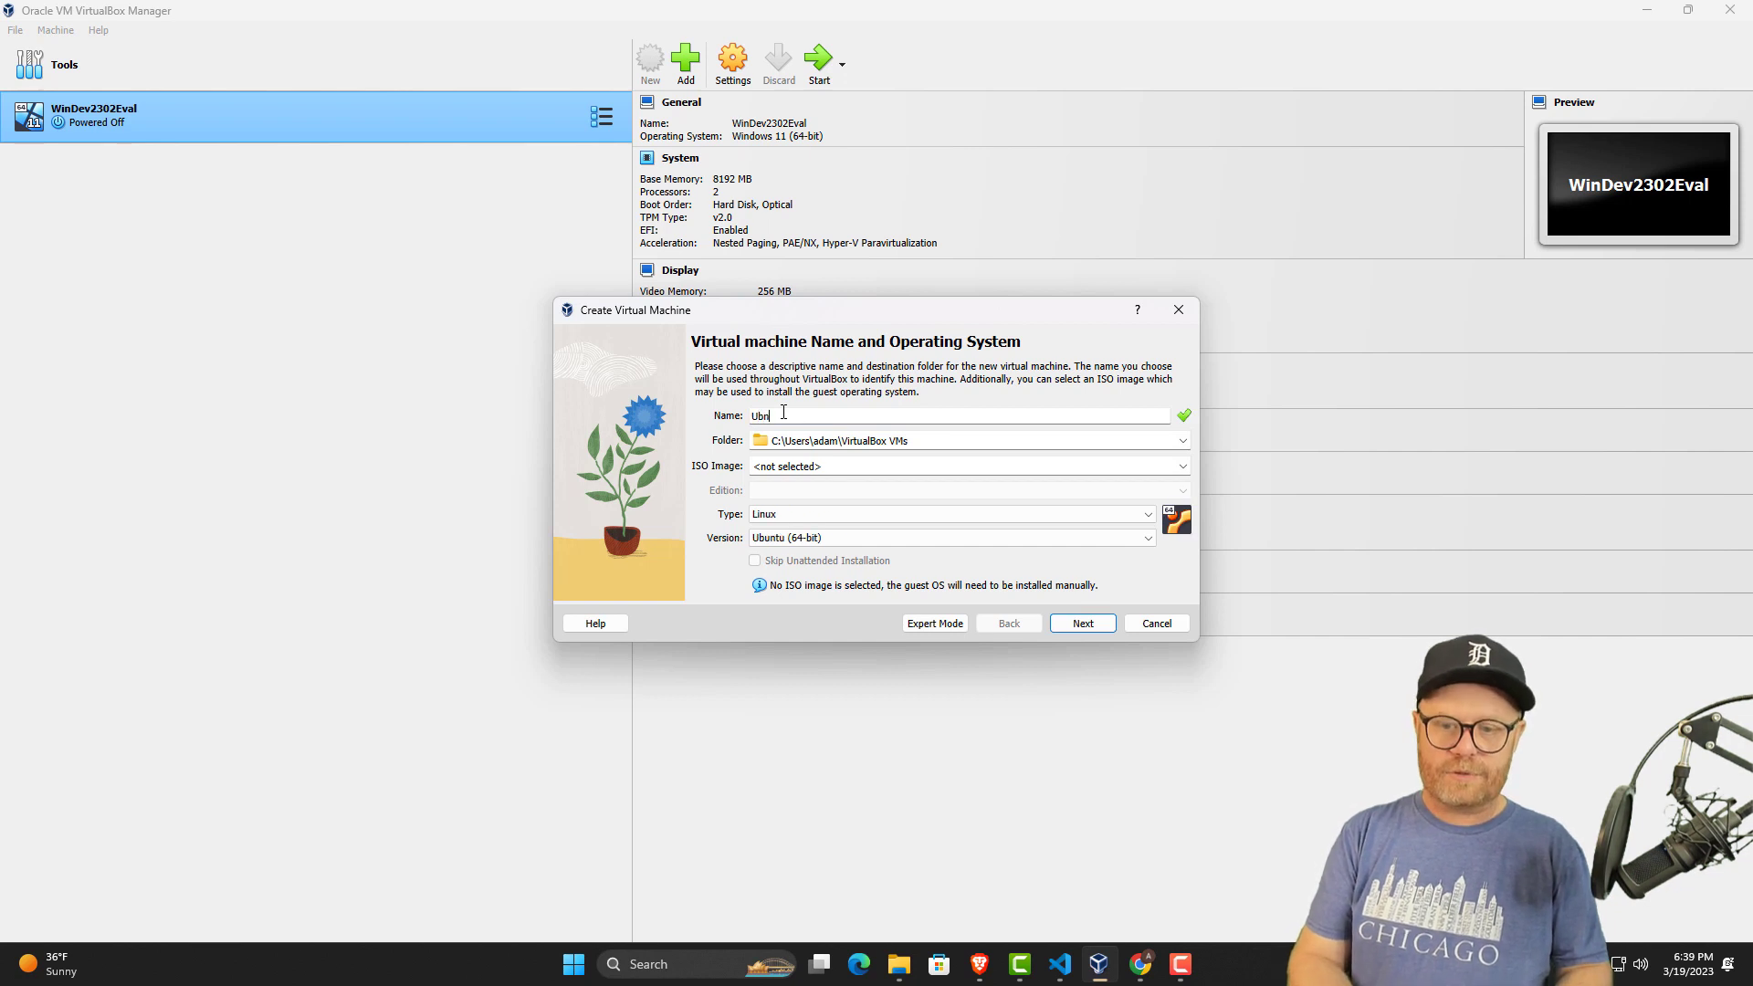
{"action": "type", "text": "ntu LTS"}
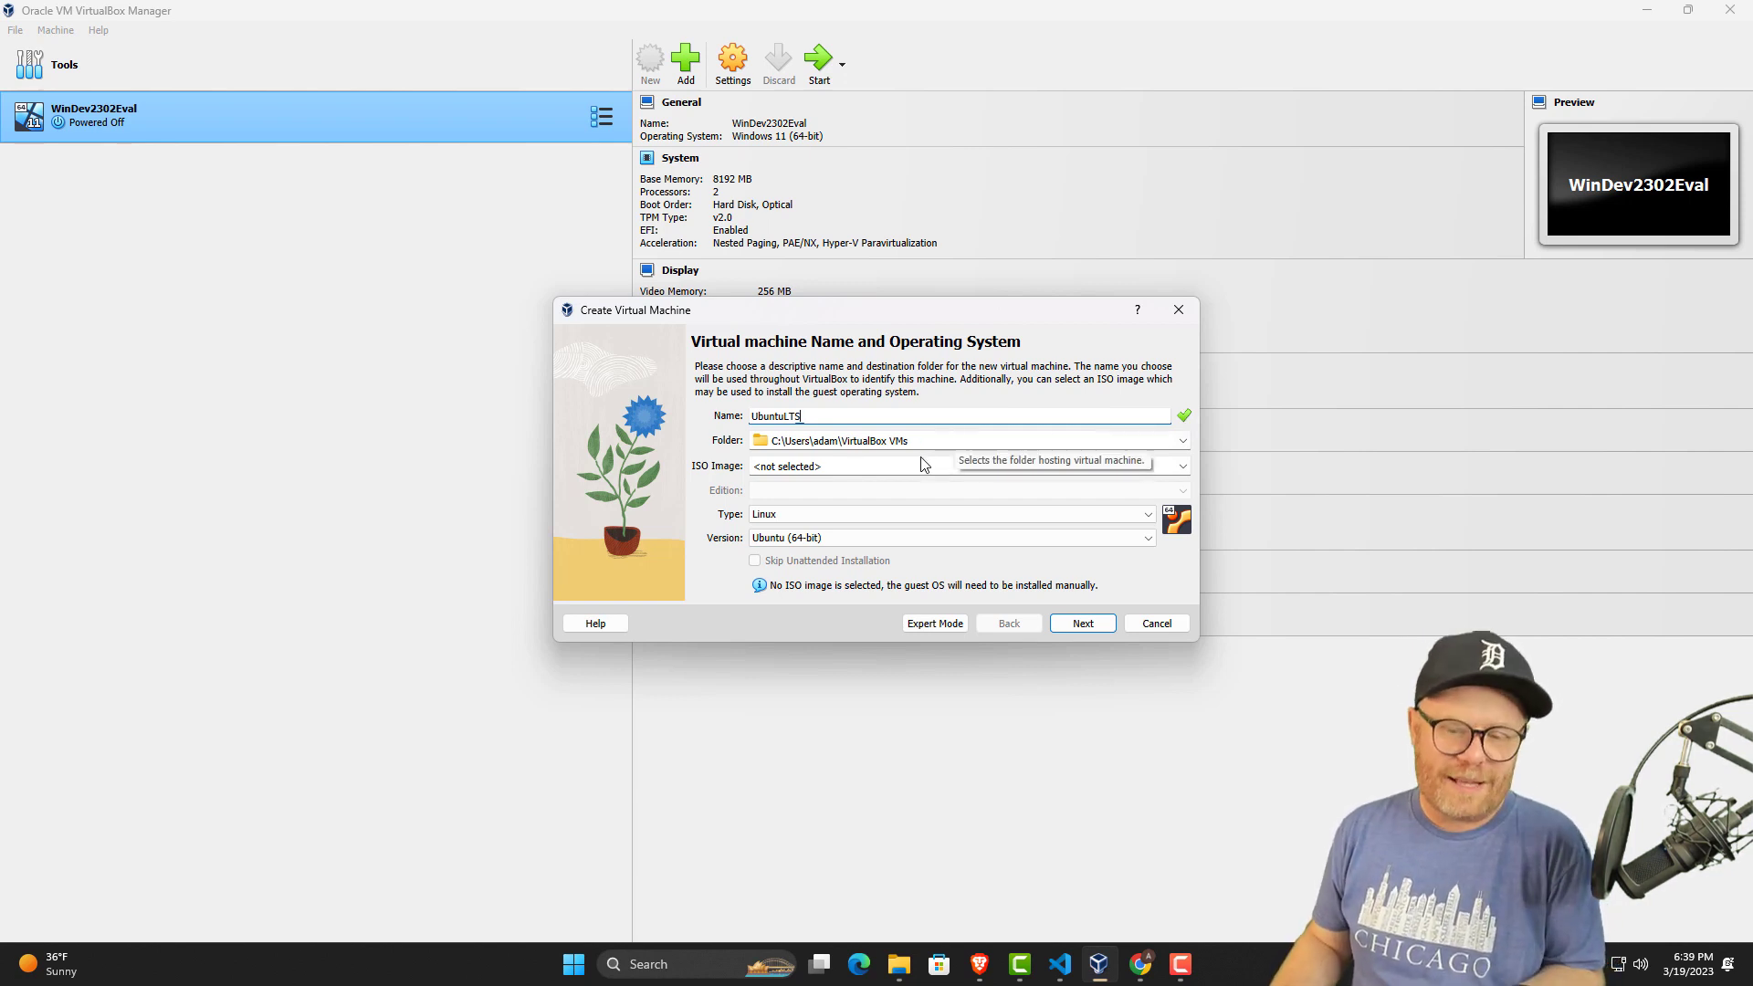
Choose ubuntu-22.04.2-desktop-amd64.iso as the machine's ISO image and continue to the unattended install setup.
{"action": "left_click", "coordinate": [898, 466]}
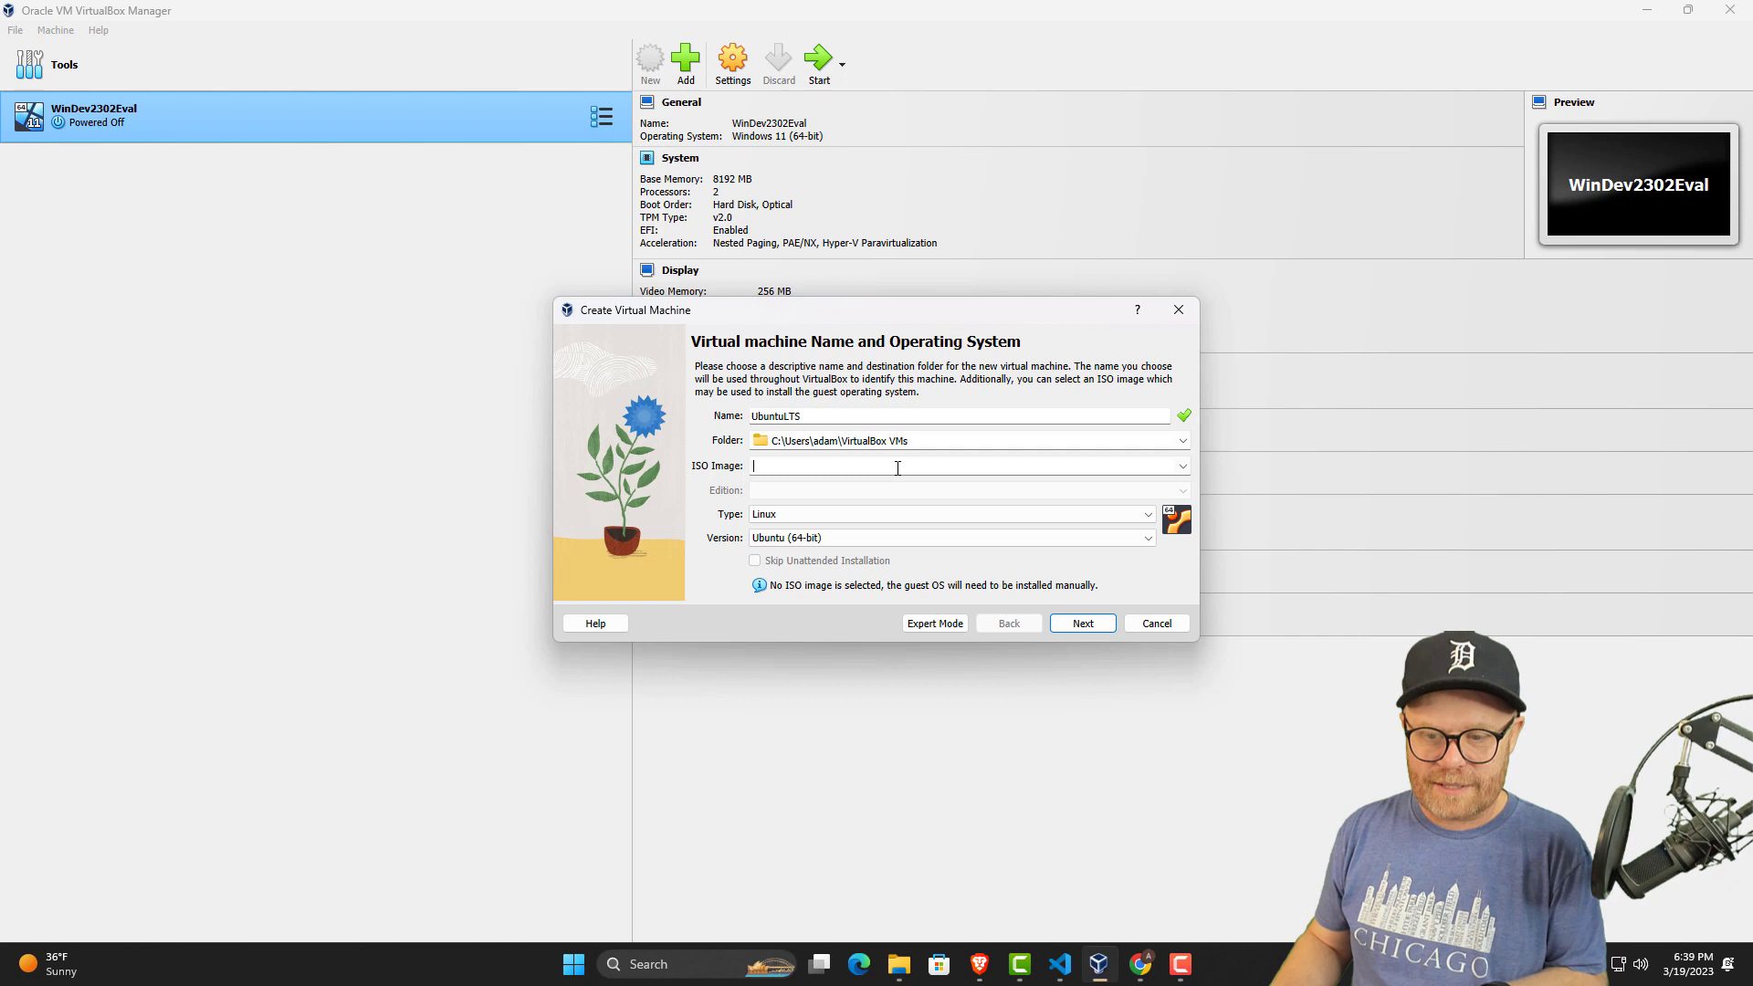
{"action": "left_click", "coordinate": [1178, 473]}
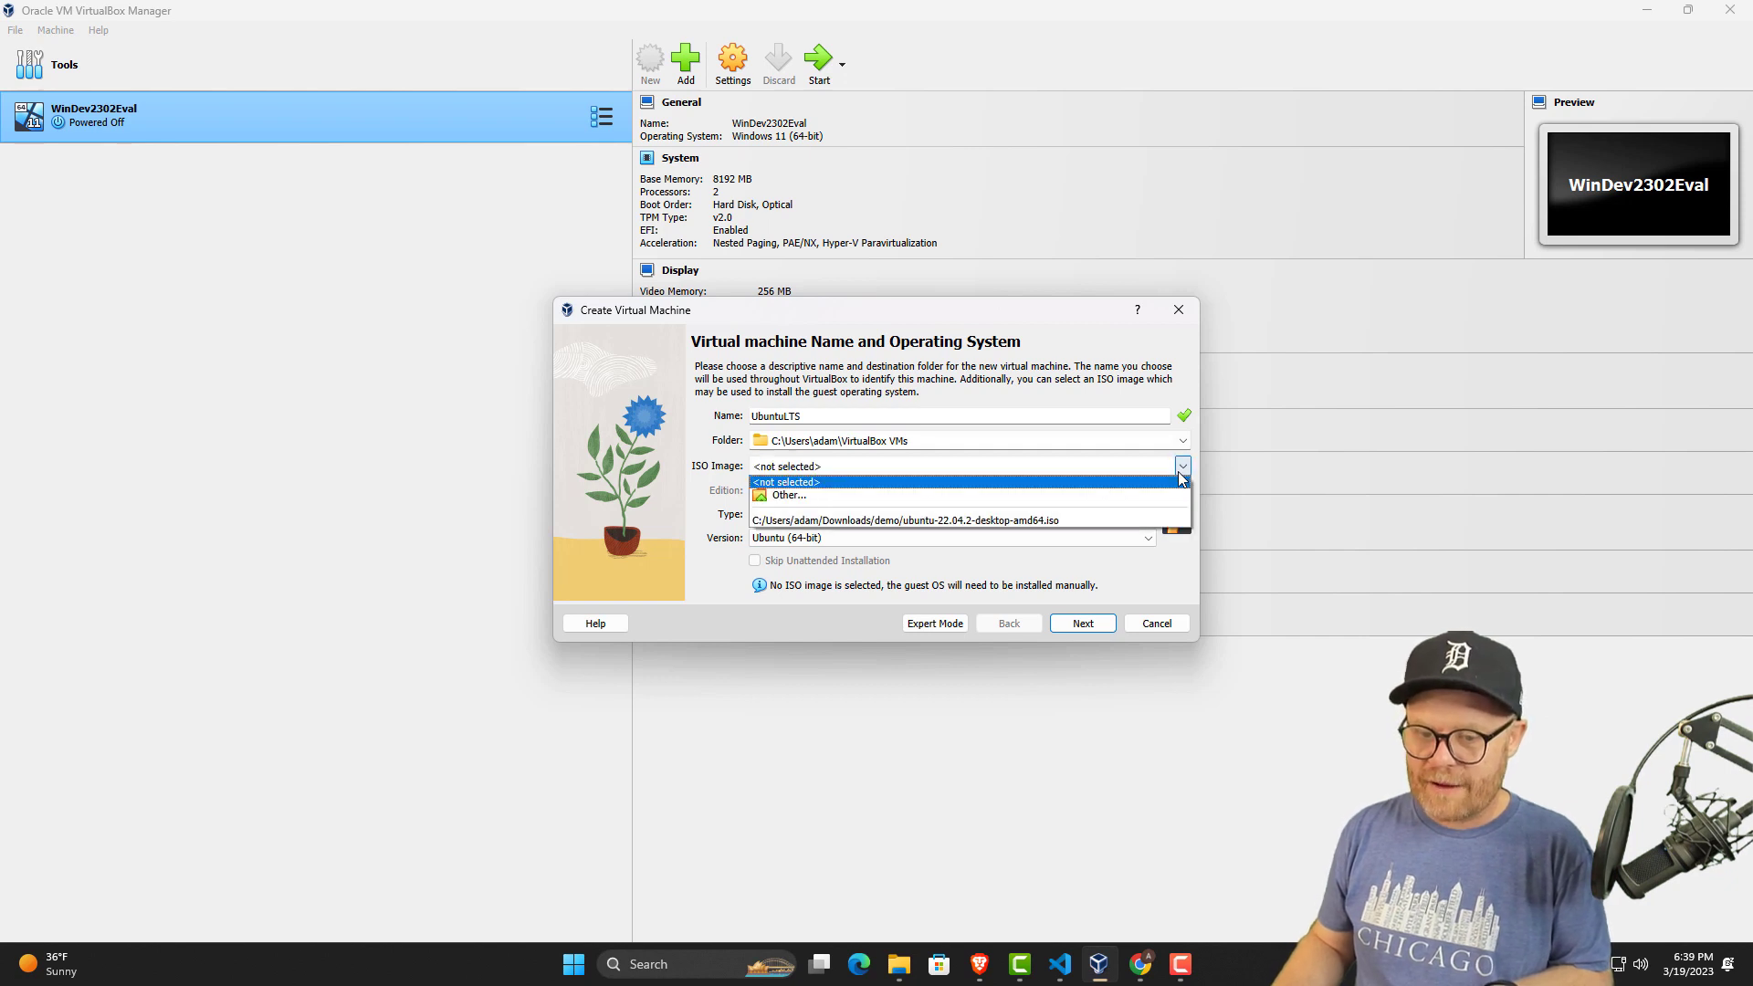
{"action": "left_click", "coordinate": [1056, 522]}
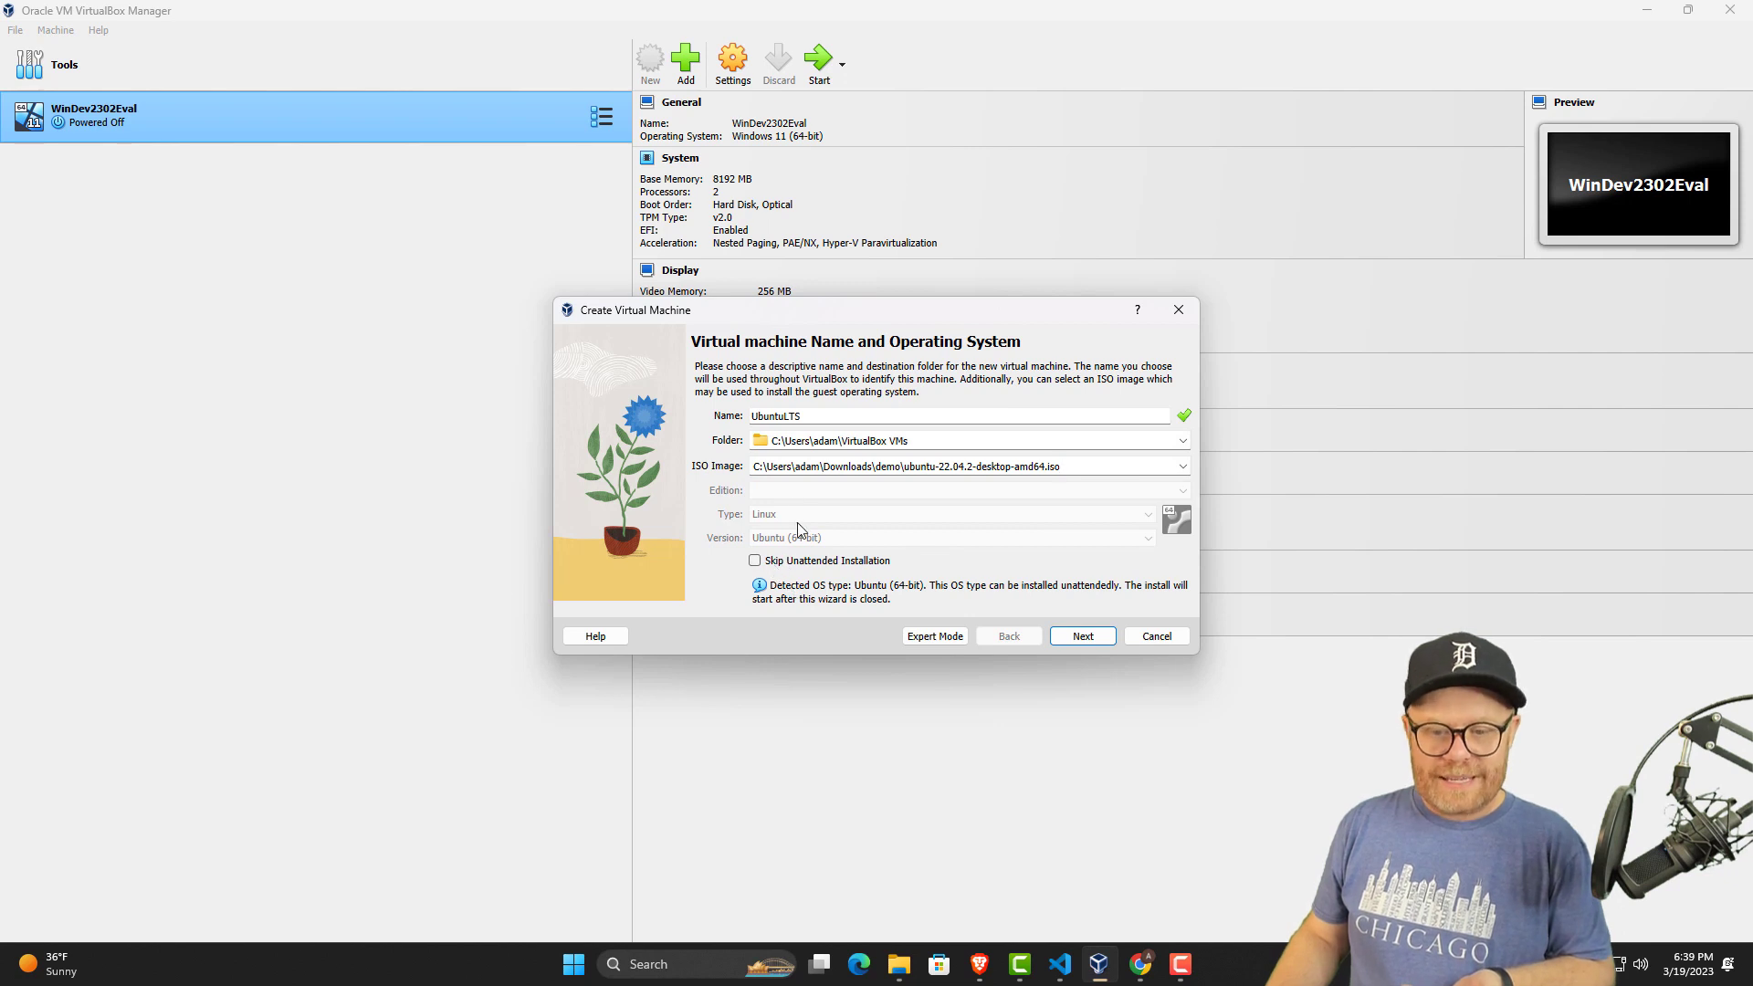
{"action": "left_click", "coordinate": [1080, 637]}
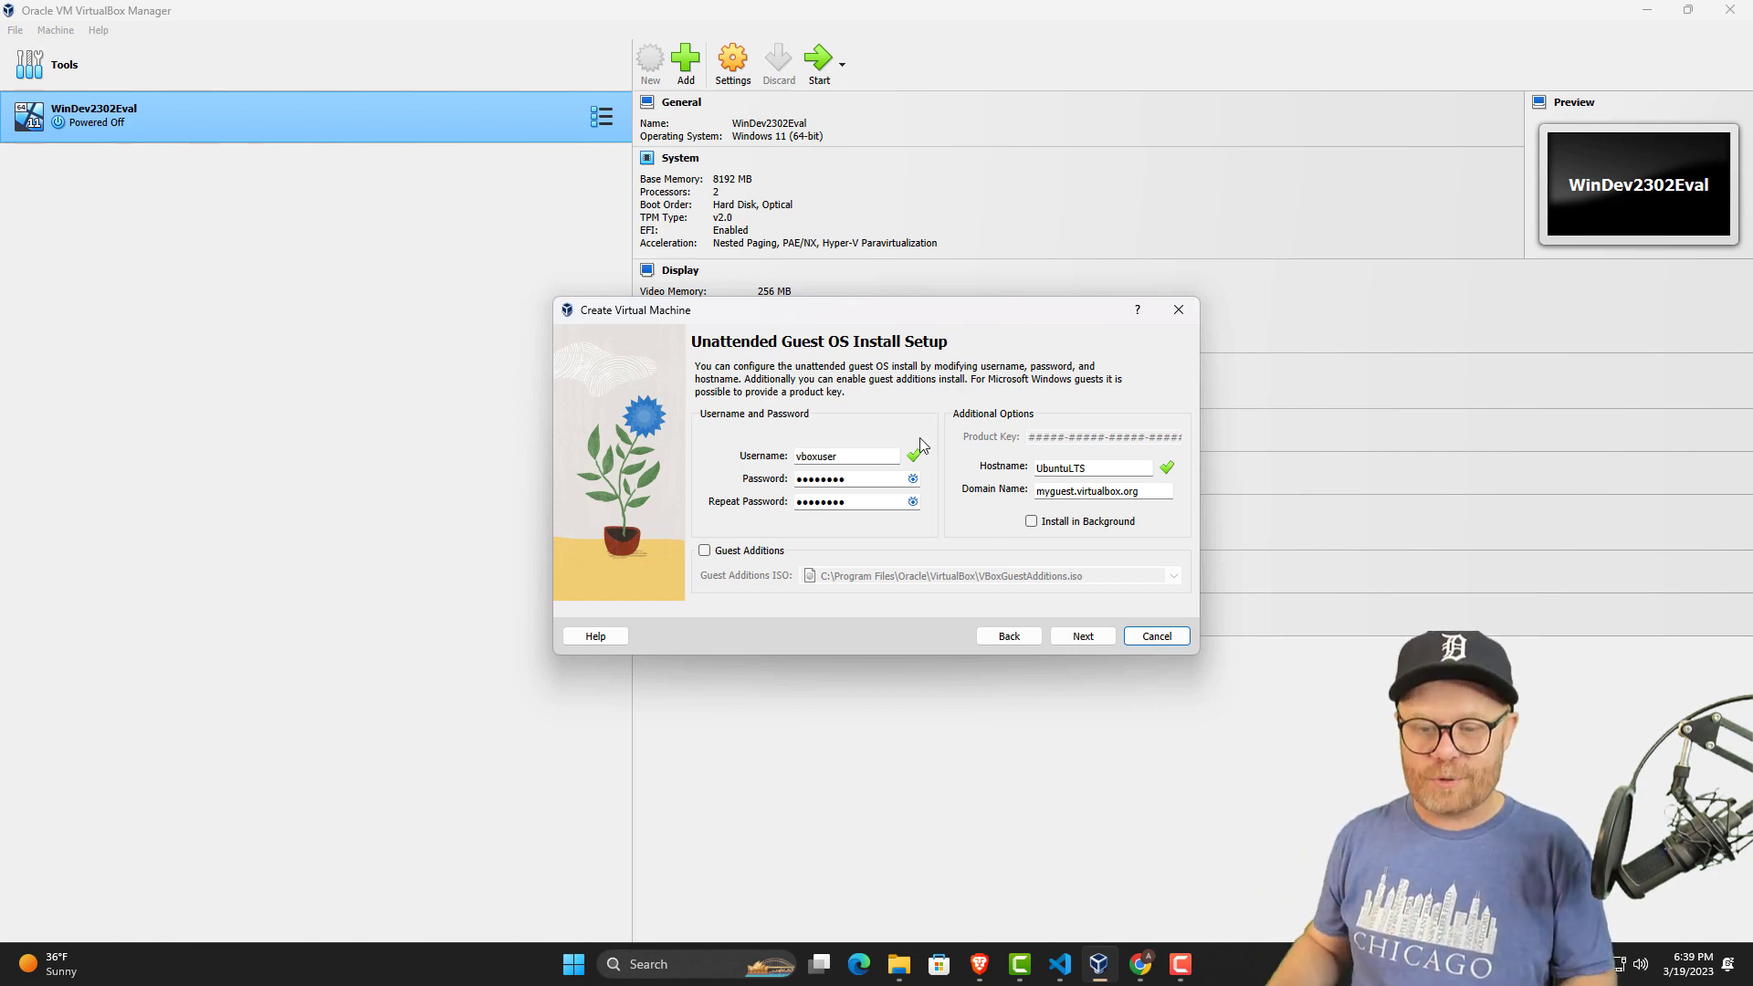
Replace the default username for the unattended install with the account owner's username.
{"action": "left_click_drag", "start_coordinate": [852, 456], "coordinate": [781, 455]}
{"action": "type", "text": "adamj"}
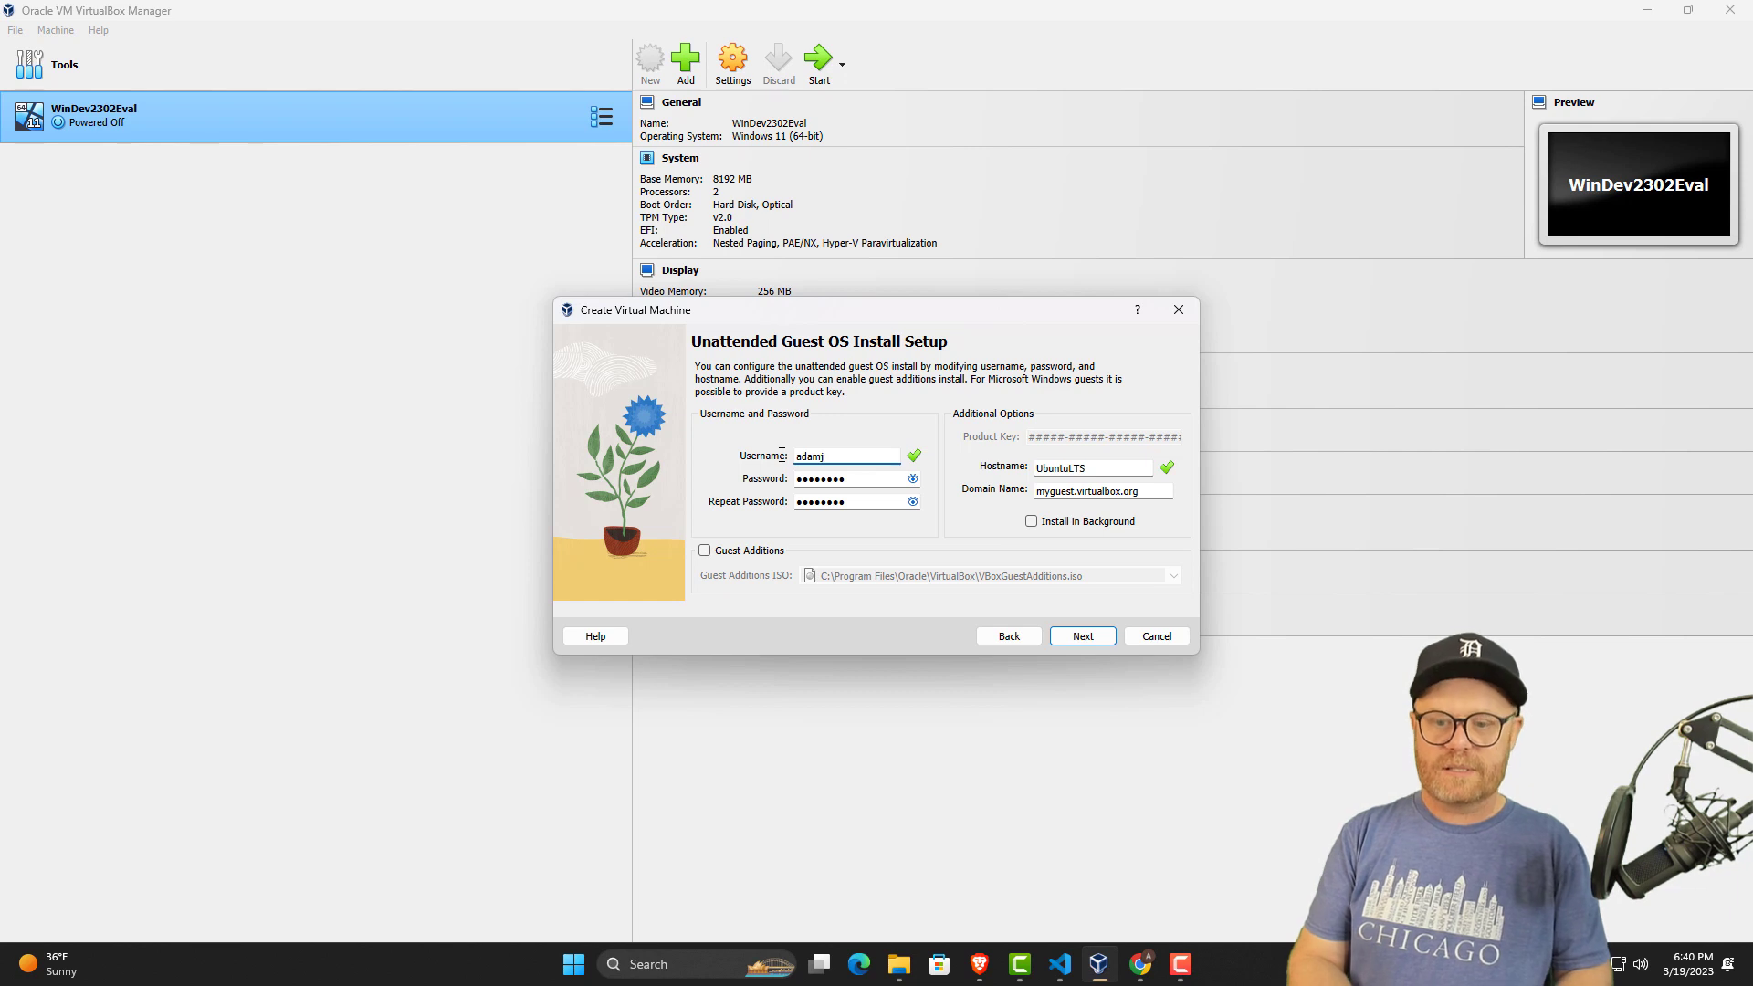
{"action": "type", "text": "onr"}
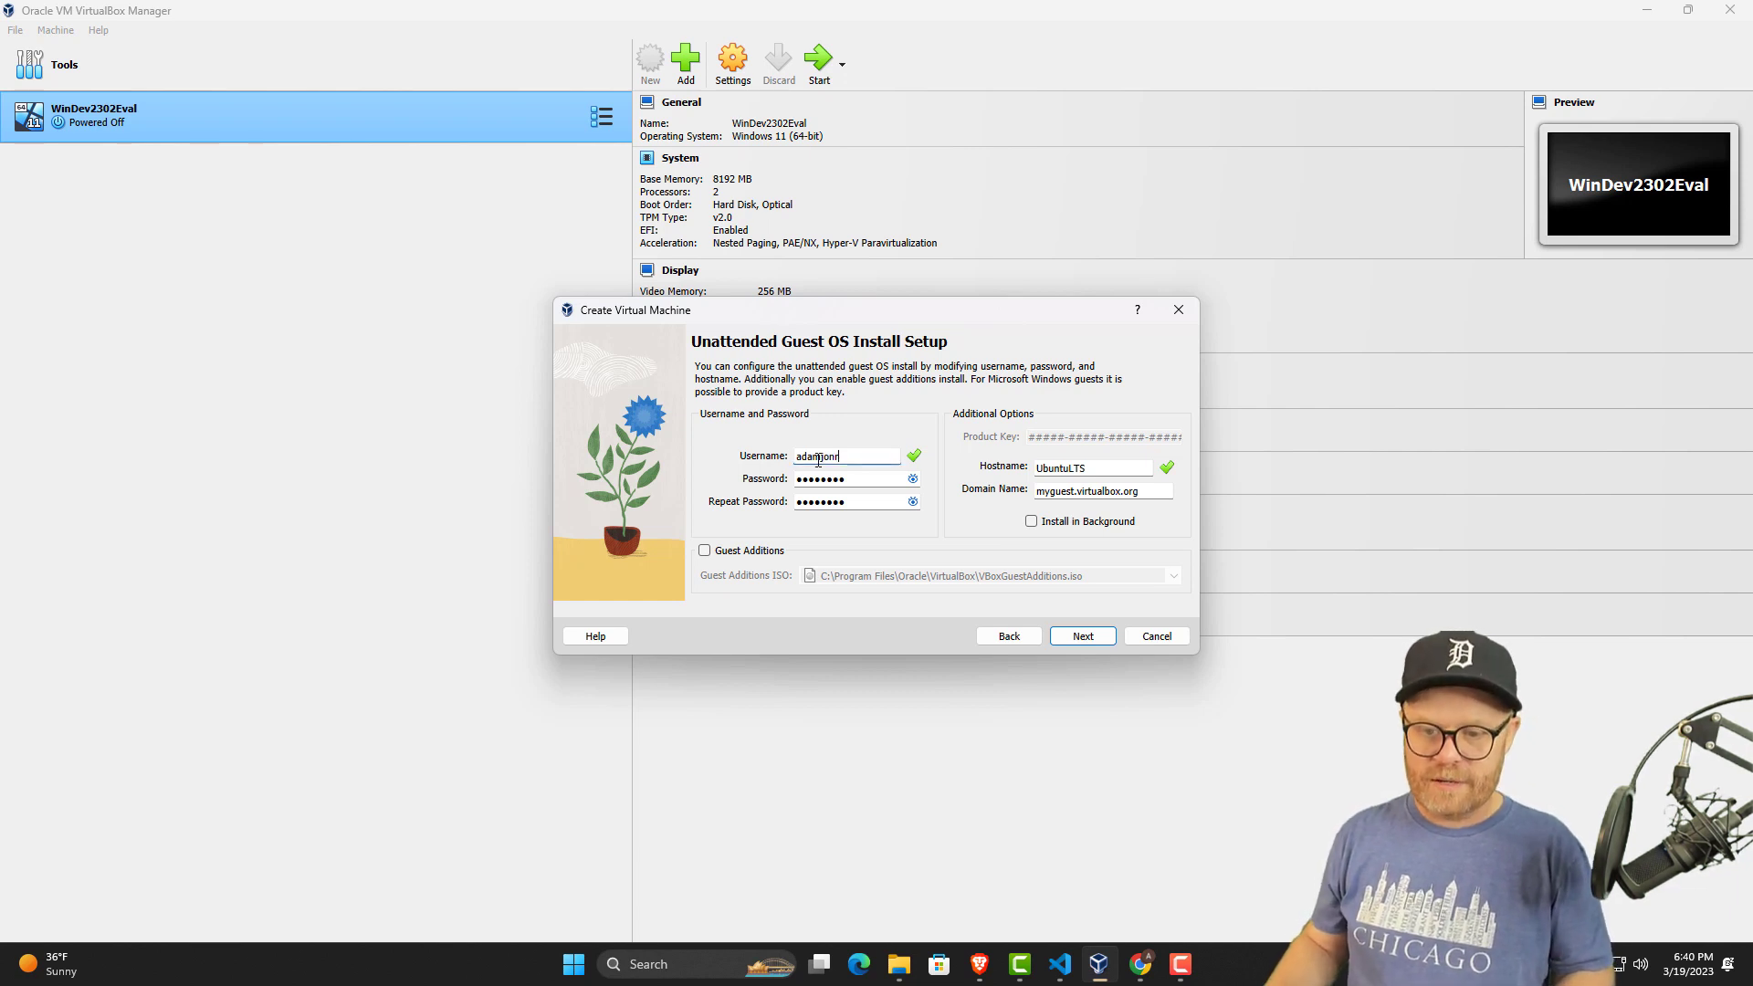
Replace the default password for the unattended install with a new account password.
{"action": "left_click_drag", "start_coordinate": [850, 478], "coordinate": [799, 495]}
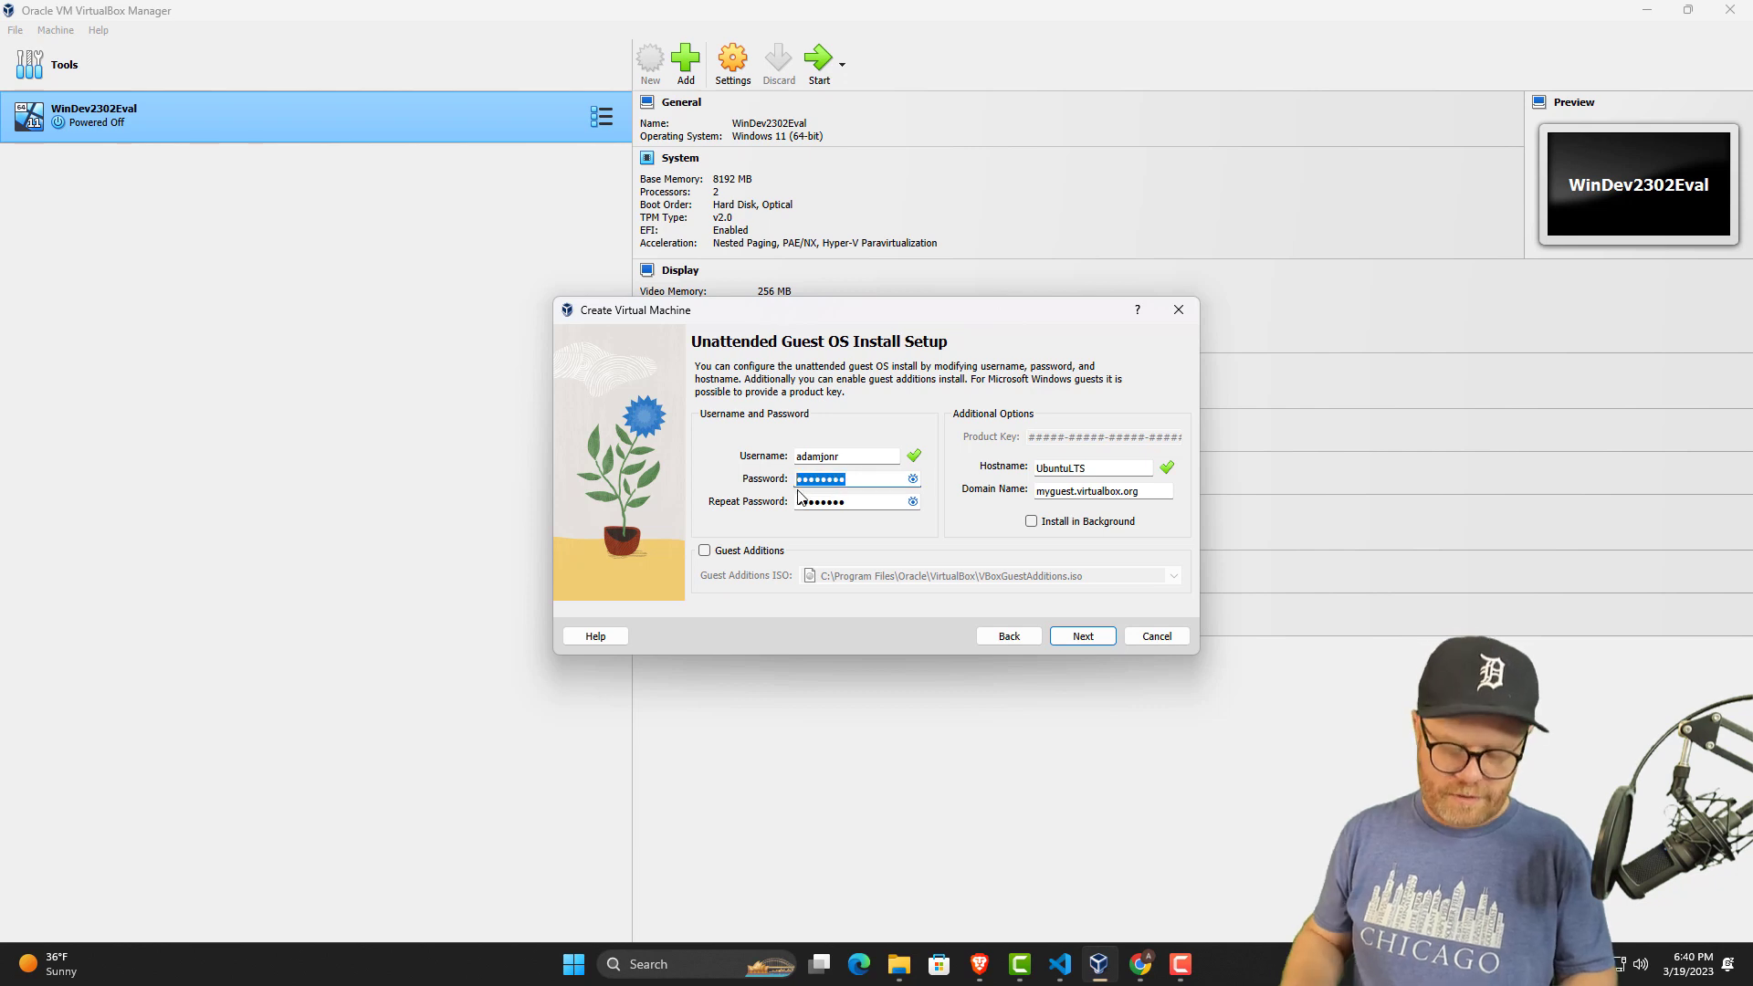
{"action": "type", "text": "•"}
{"action": "key", "text": "BackSpace"}
{"action": "type", "text": "••••"}
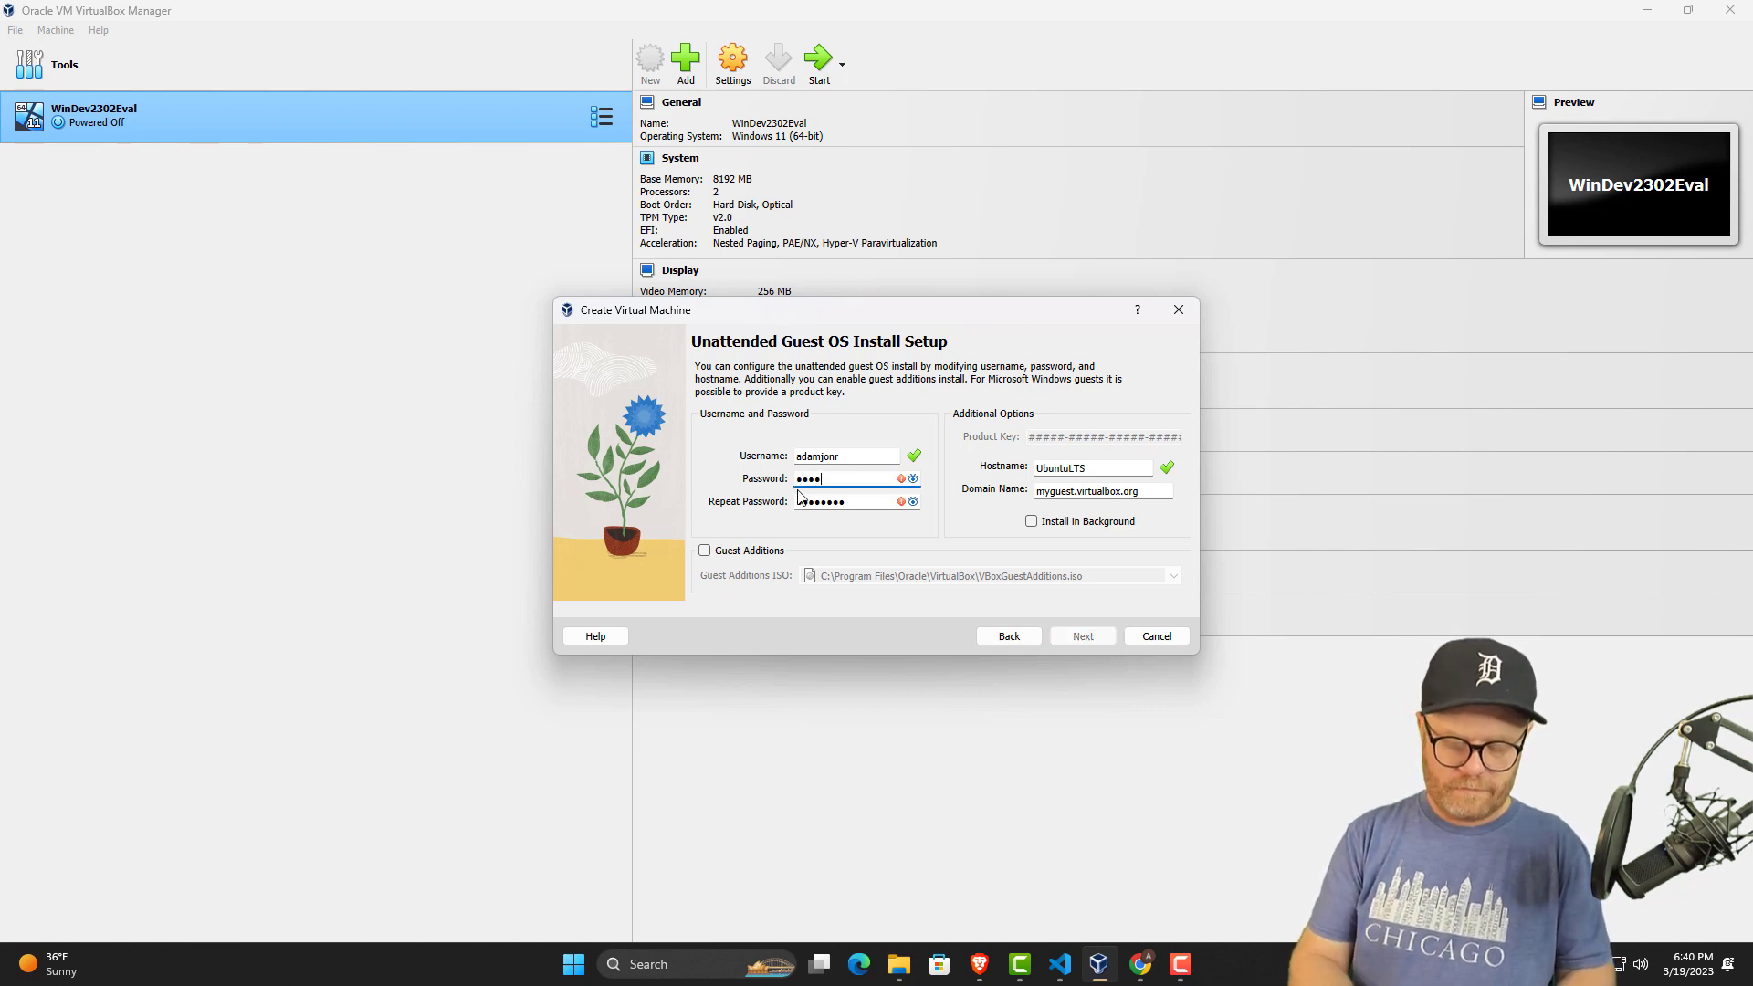
{"action": "type", "text": "••"}
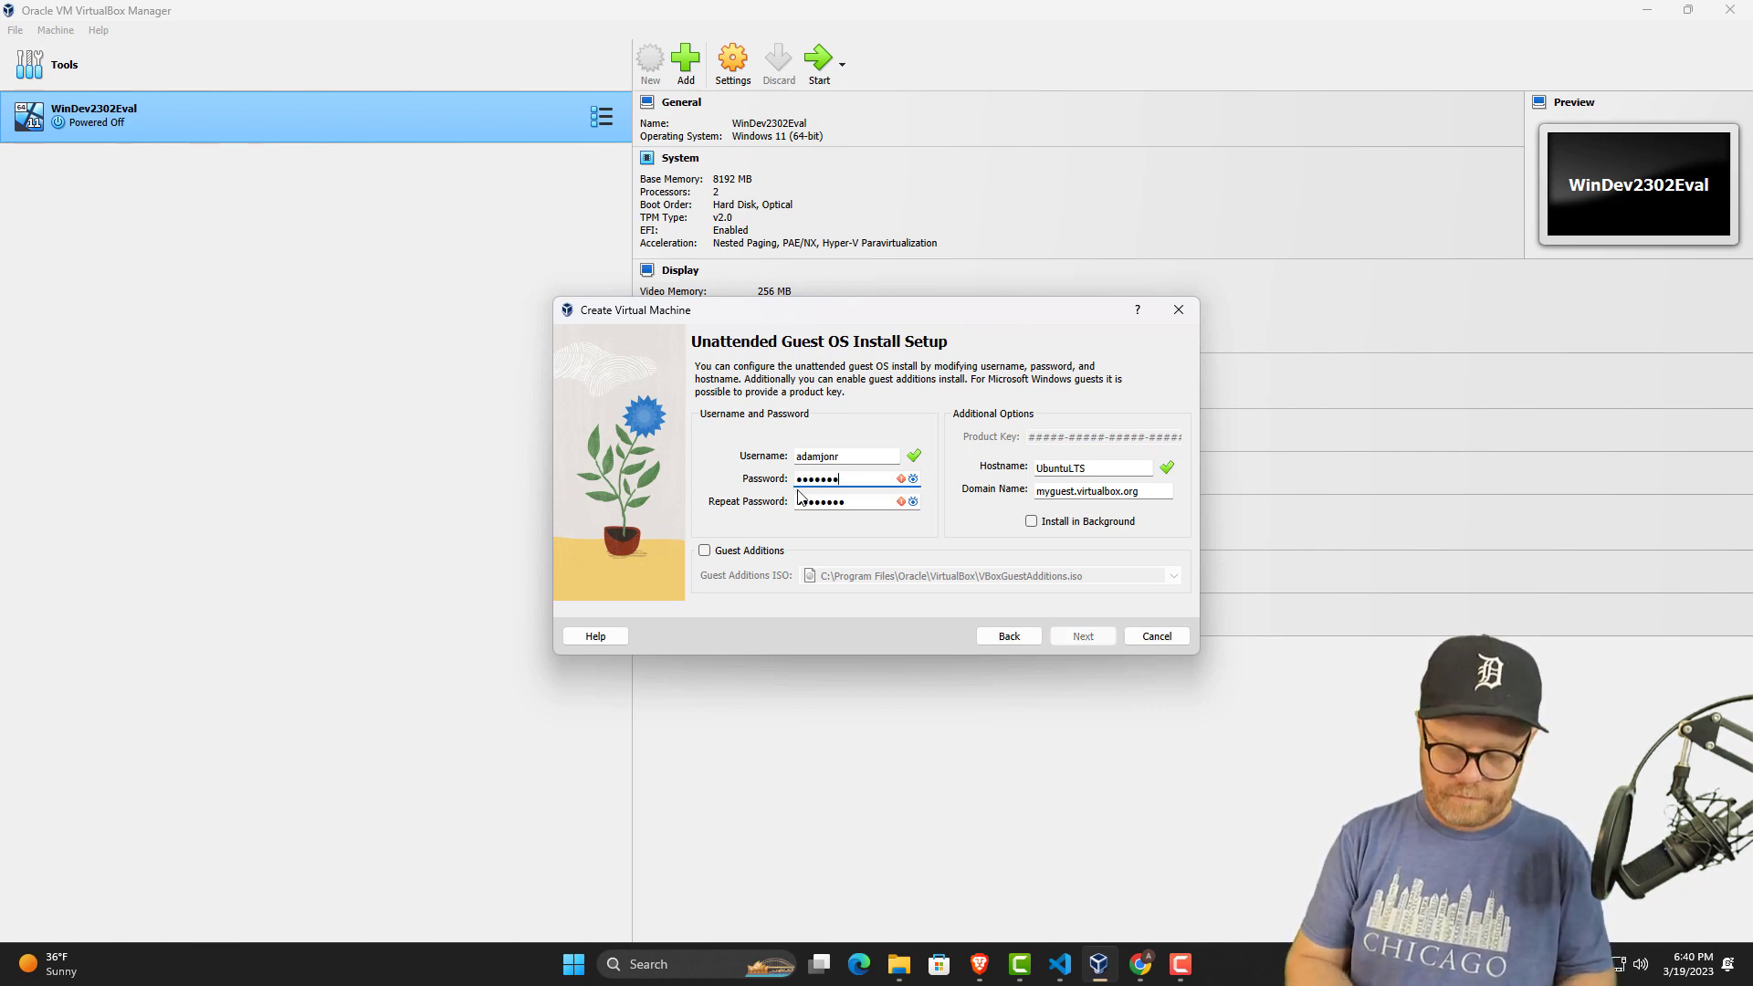
{"action": "key", "text": "BackSpace"}
{"action": "key", "text": "BackSpace"}
{"action": "key", "text": "BackSpace"}
{"action": "key", "text": "BackSpace"}
{"action": "key", "text": "BackSpace"}
{"action": "key", "text": "BackSpace"}
{"action": "type", "text": "•"}
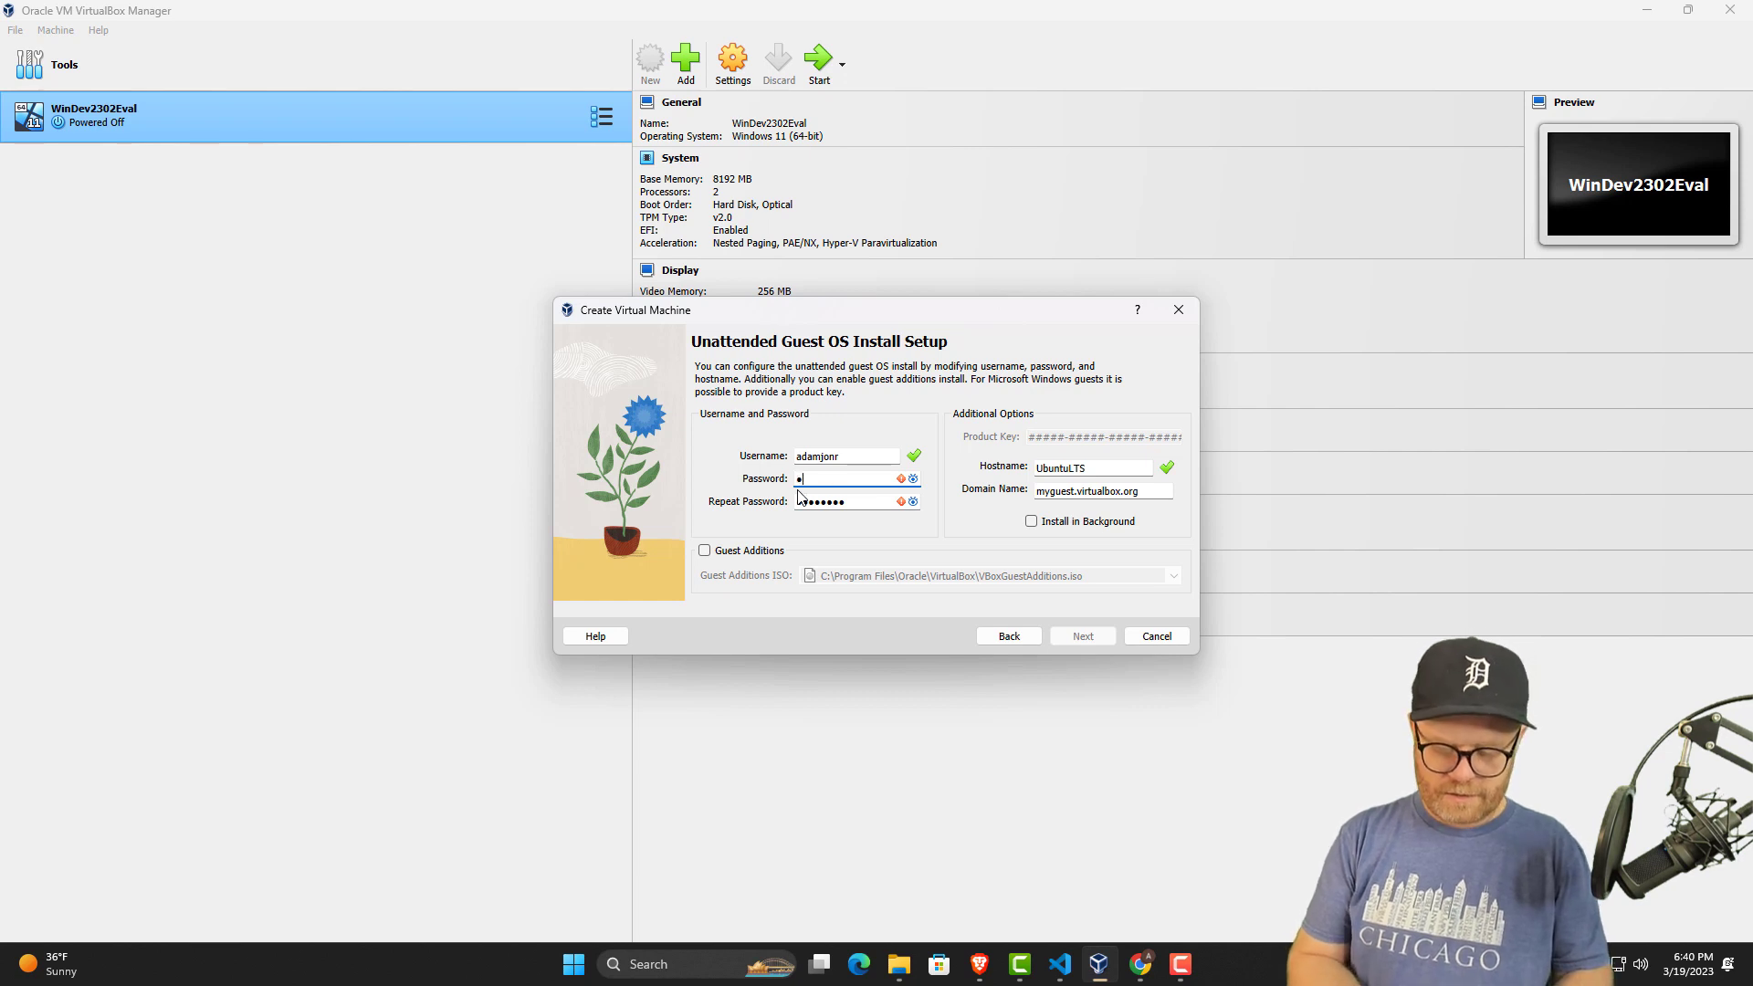
{"action": "type", "text": "••••••••"}
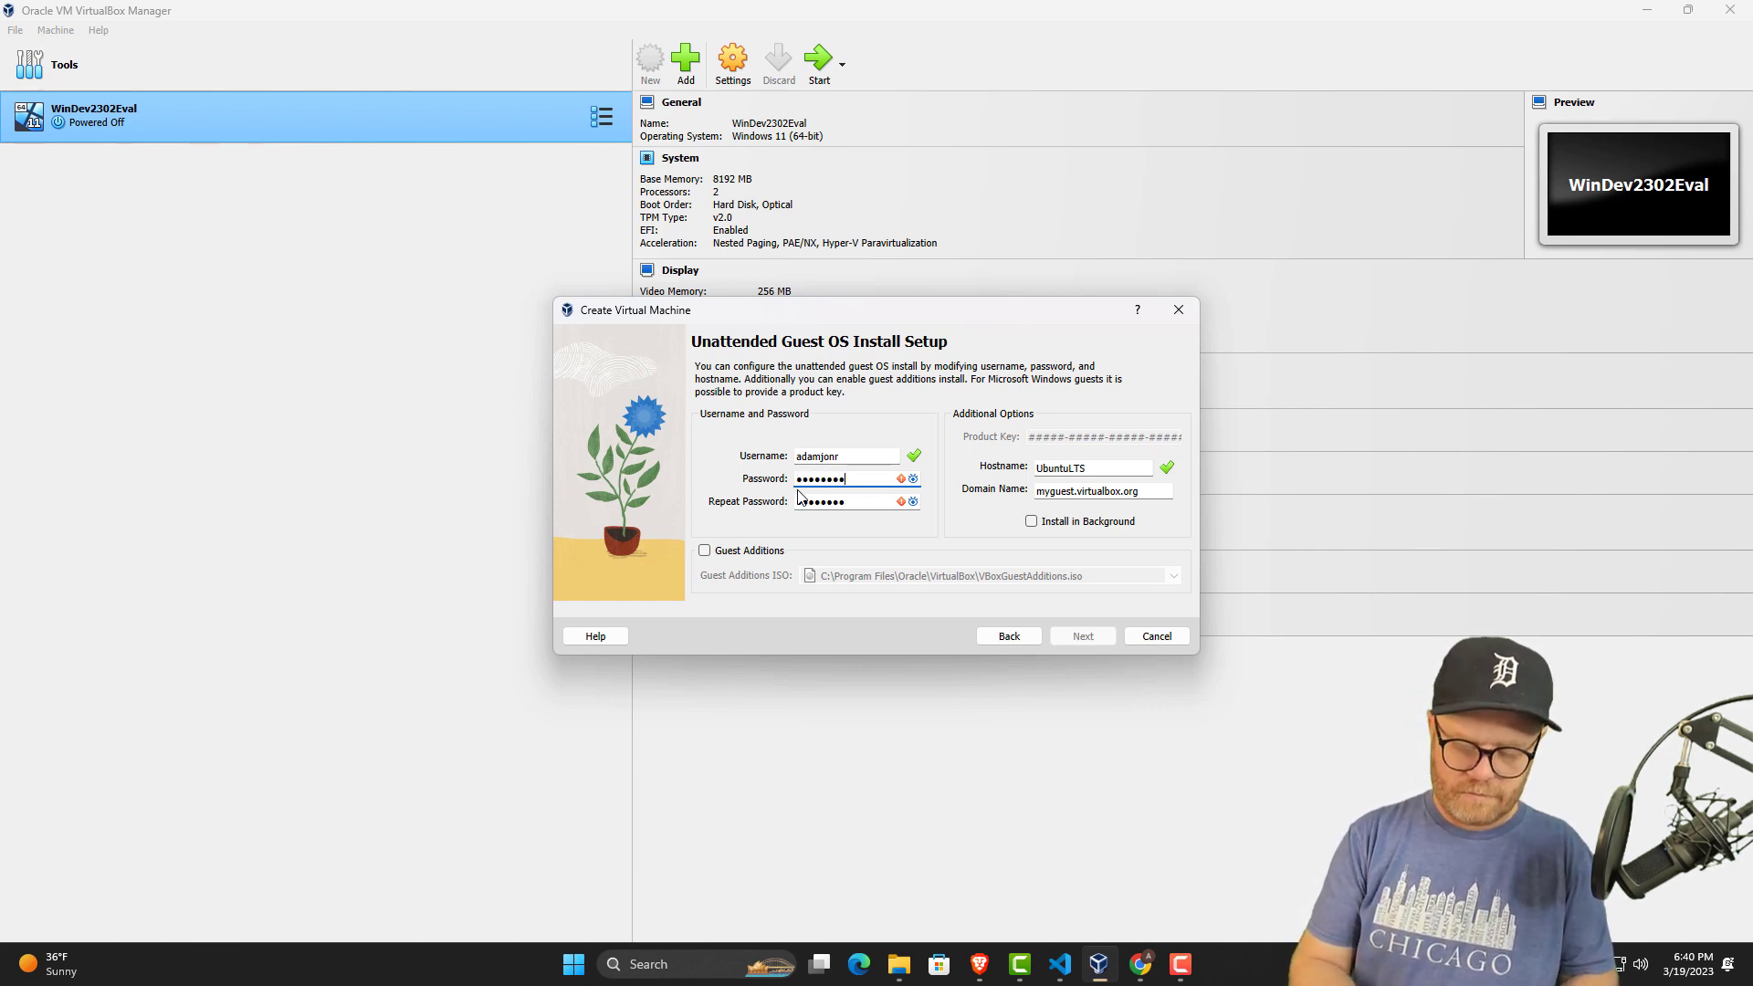
{"action": "type", "text": "•••"}
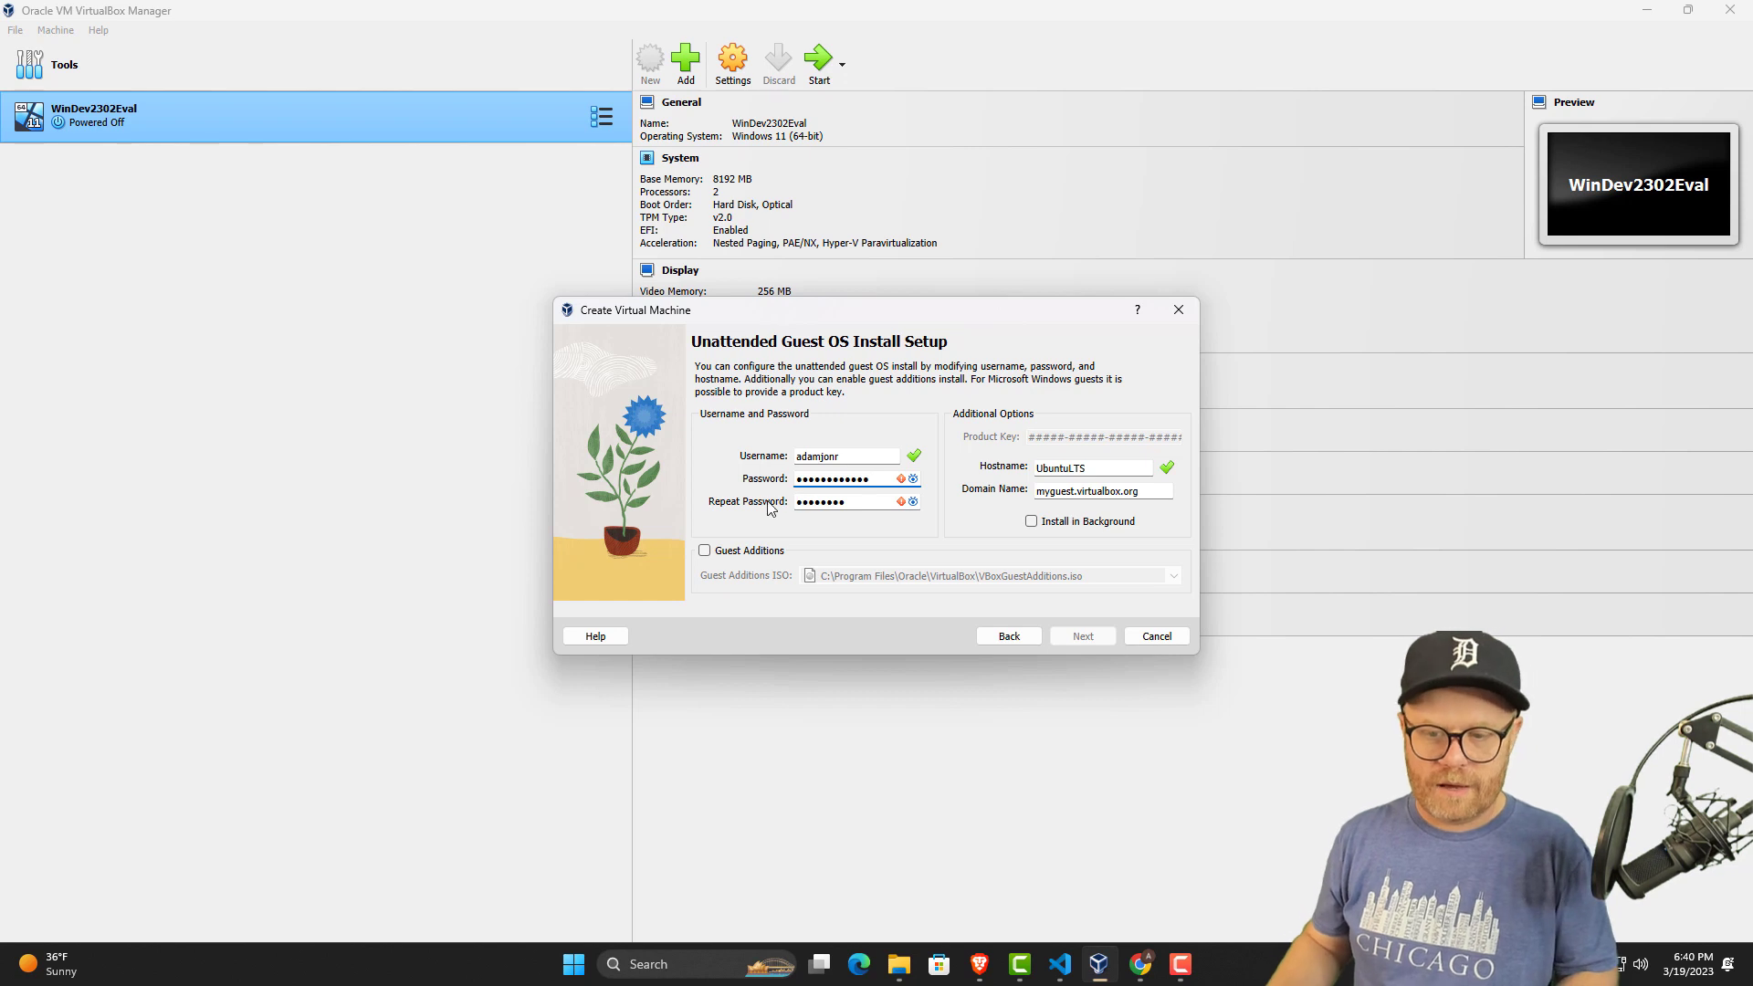
Replace the repeat password entry with the same new account password.
{"action": "left_click_drag", "start_coordinate": [861, 500], "coordinate": [736, 505]}
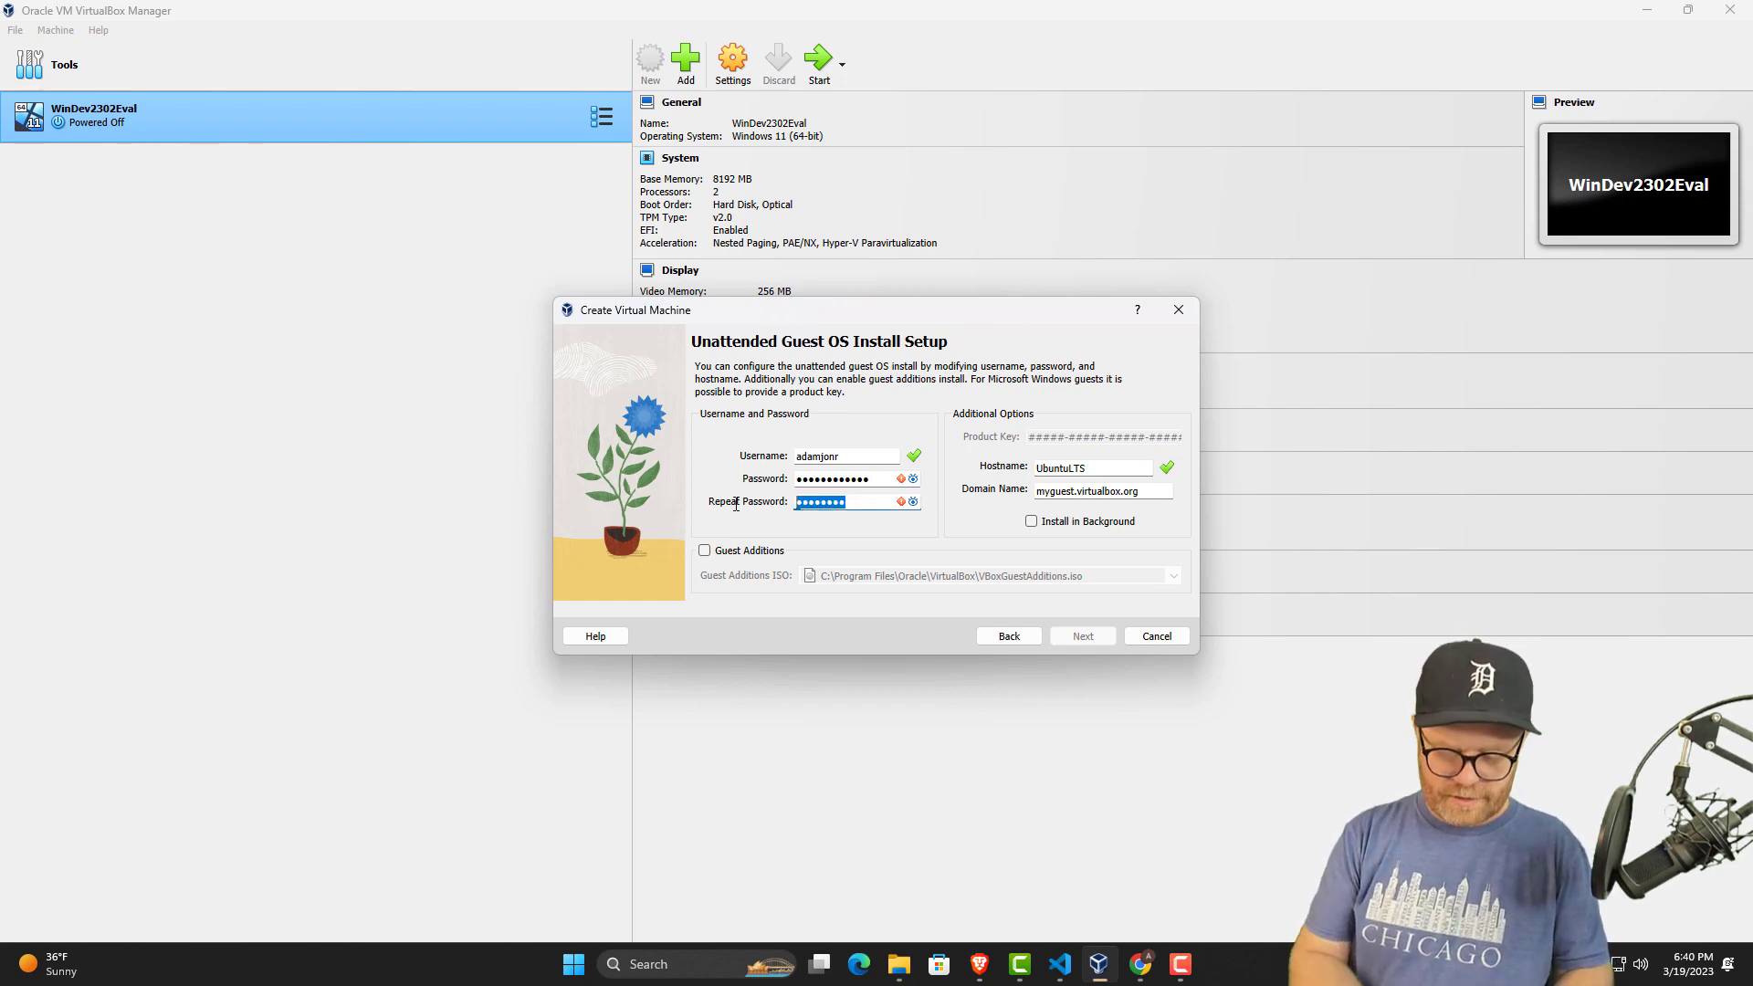
{"action": "type", "text": "•••••••••"}
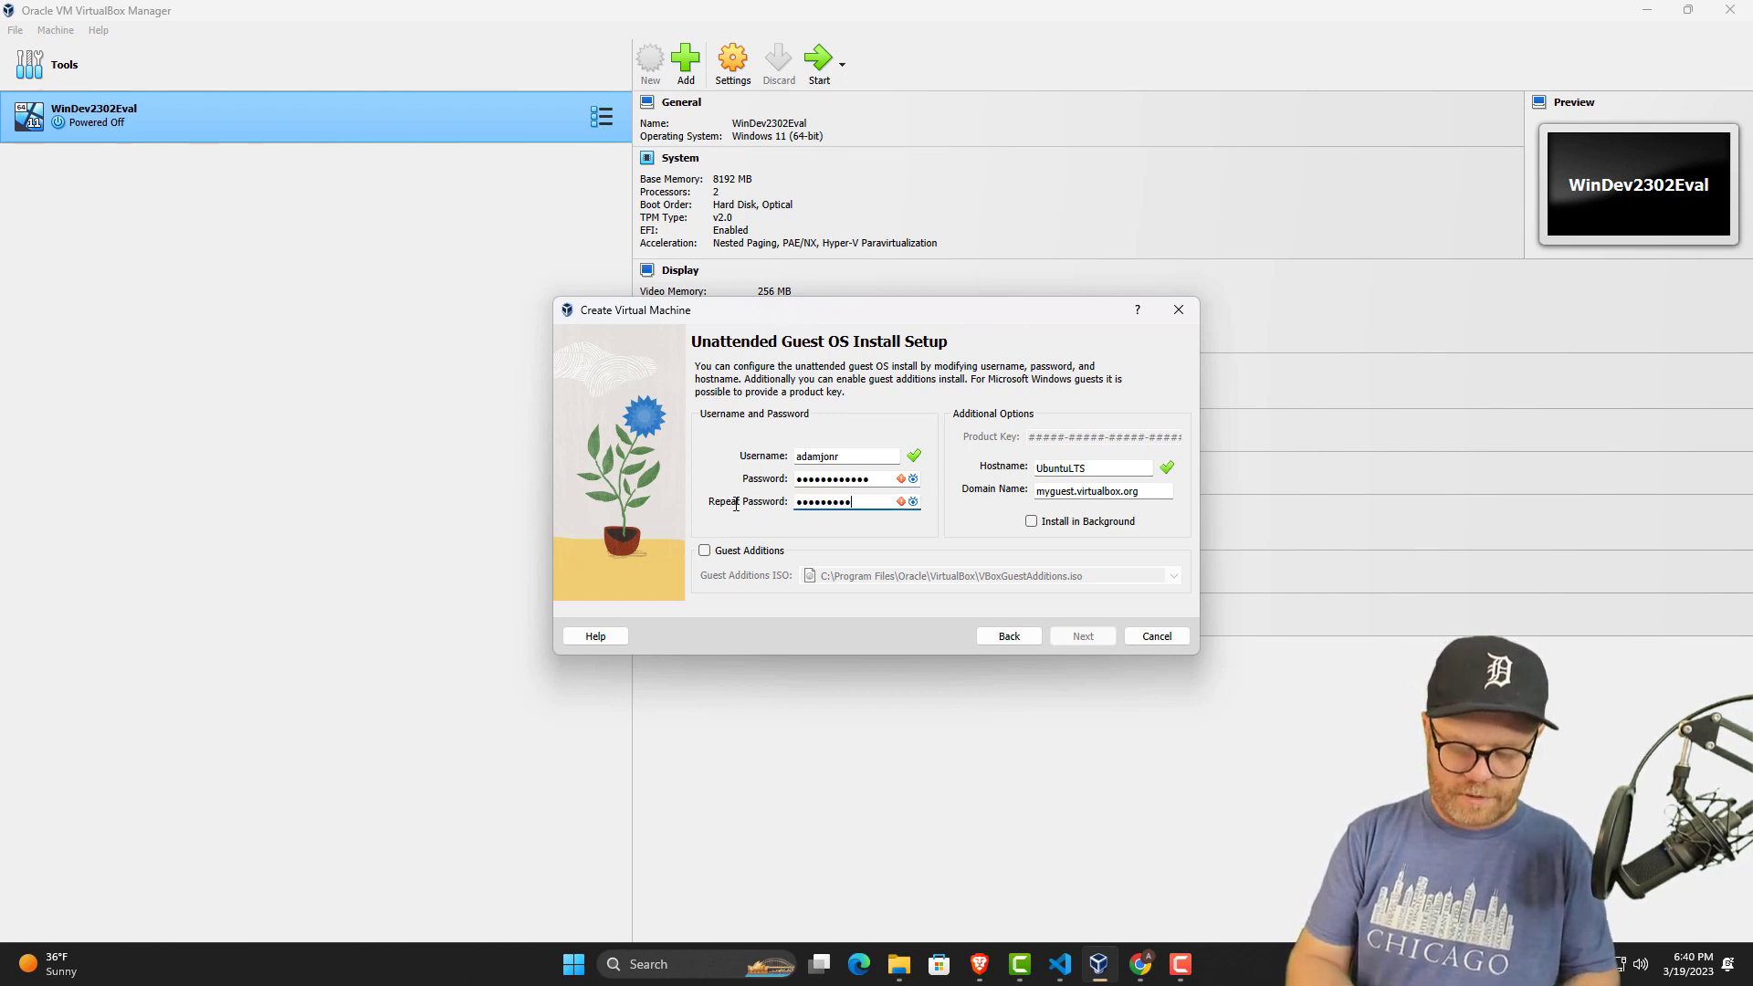
{"action": "type", "text": "•••"}
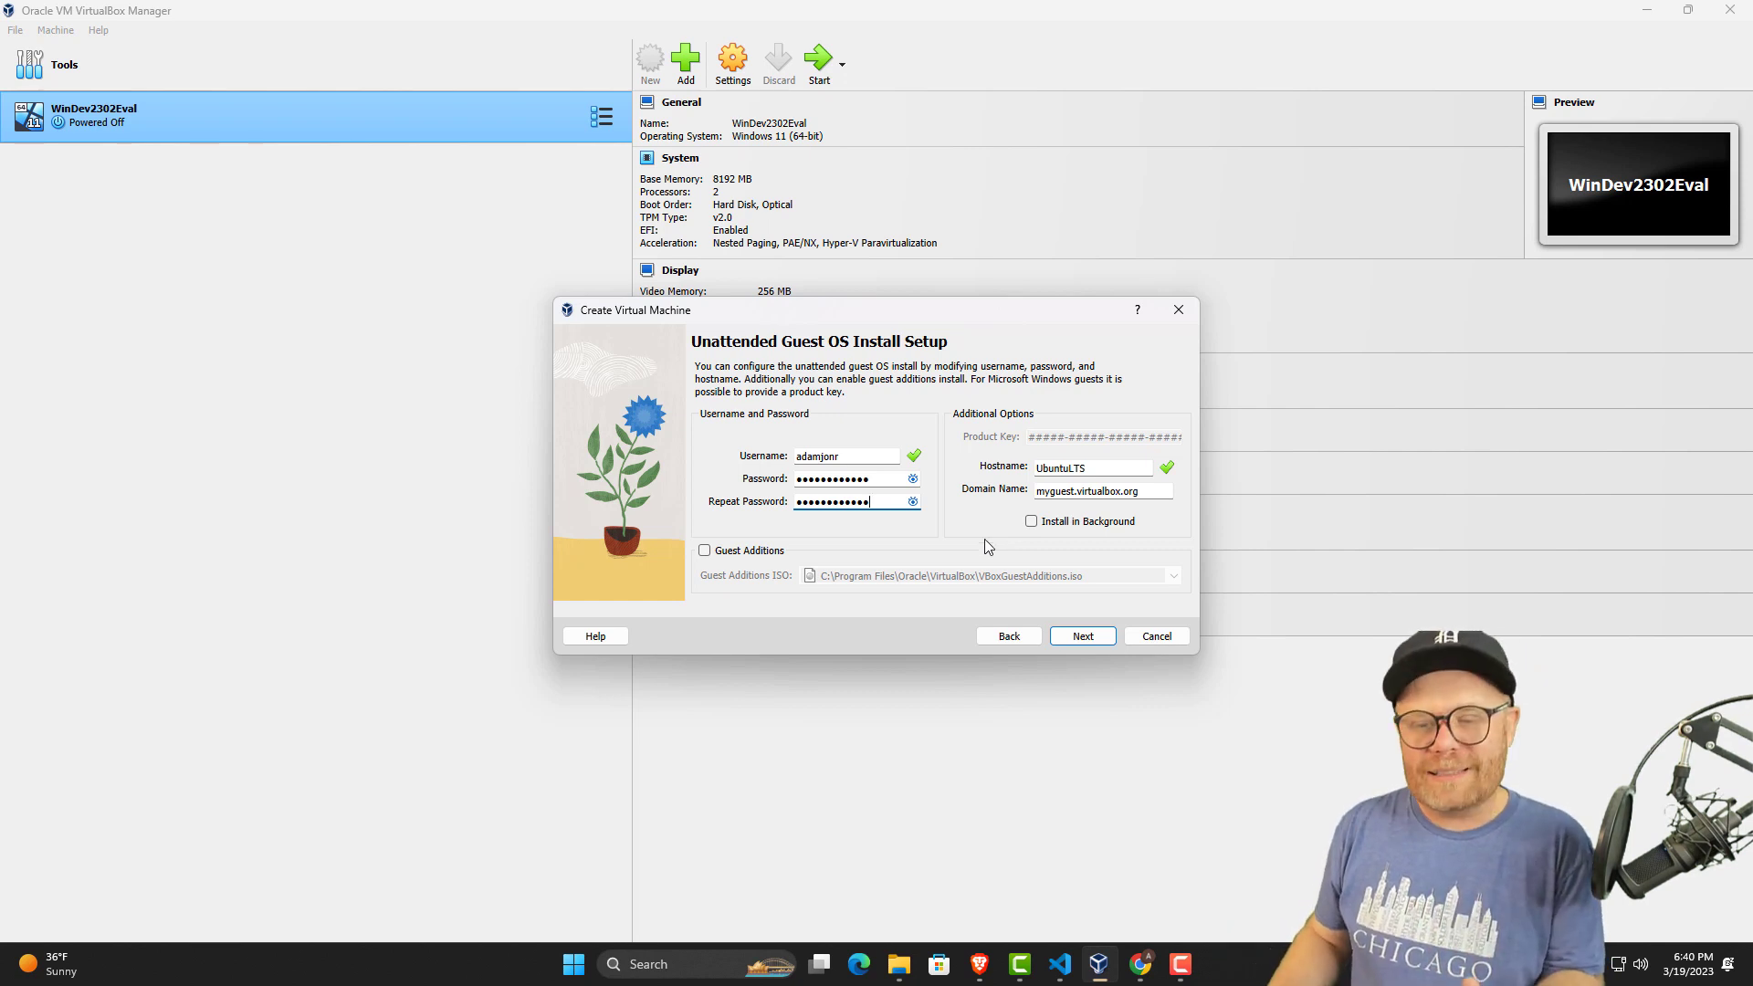
Enable Guest Additions, leaving background installation off, and continue to the hardware settings.
{"action": "left_click", "coordinate": [704, 550]}
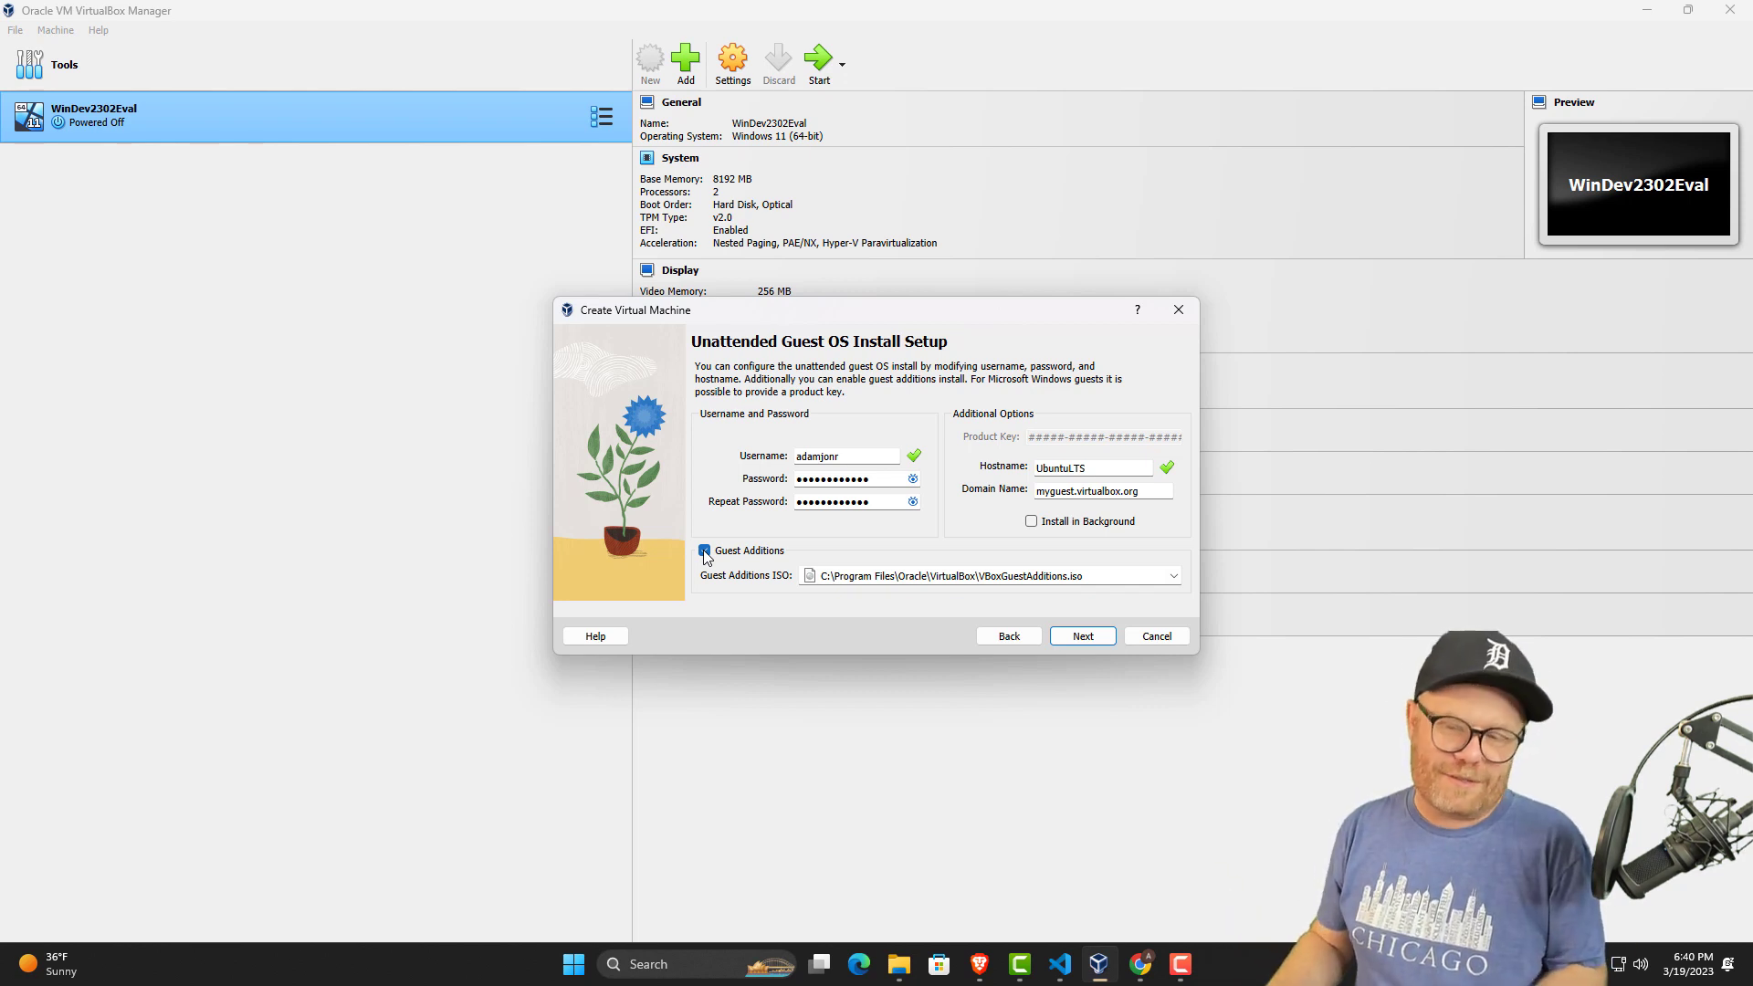
{"action": "left_click", "coordinate": [1031, 522]}
{"action": "left_click", "coordinate": [1031, 522]}
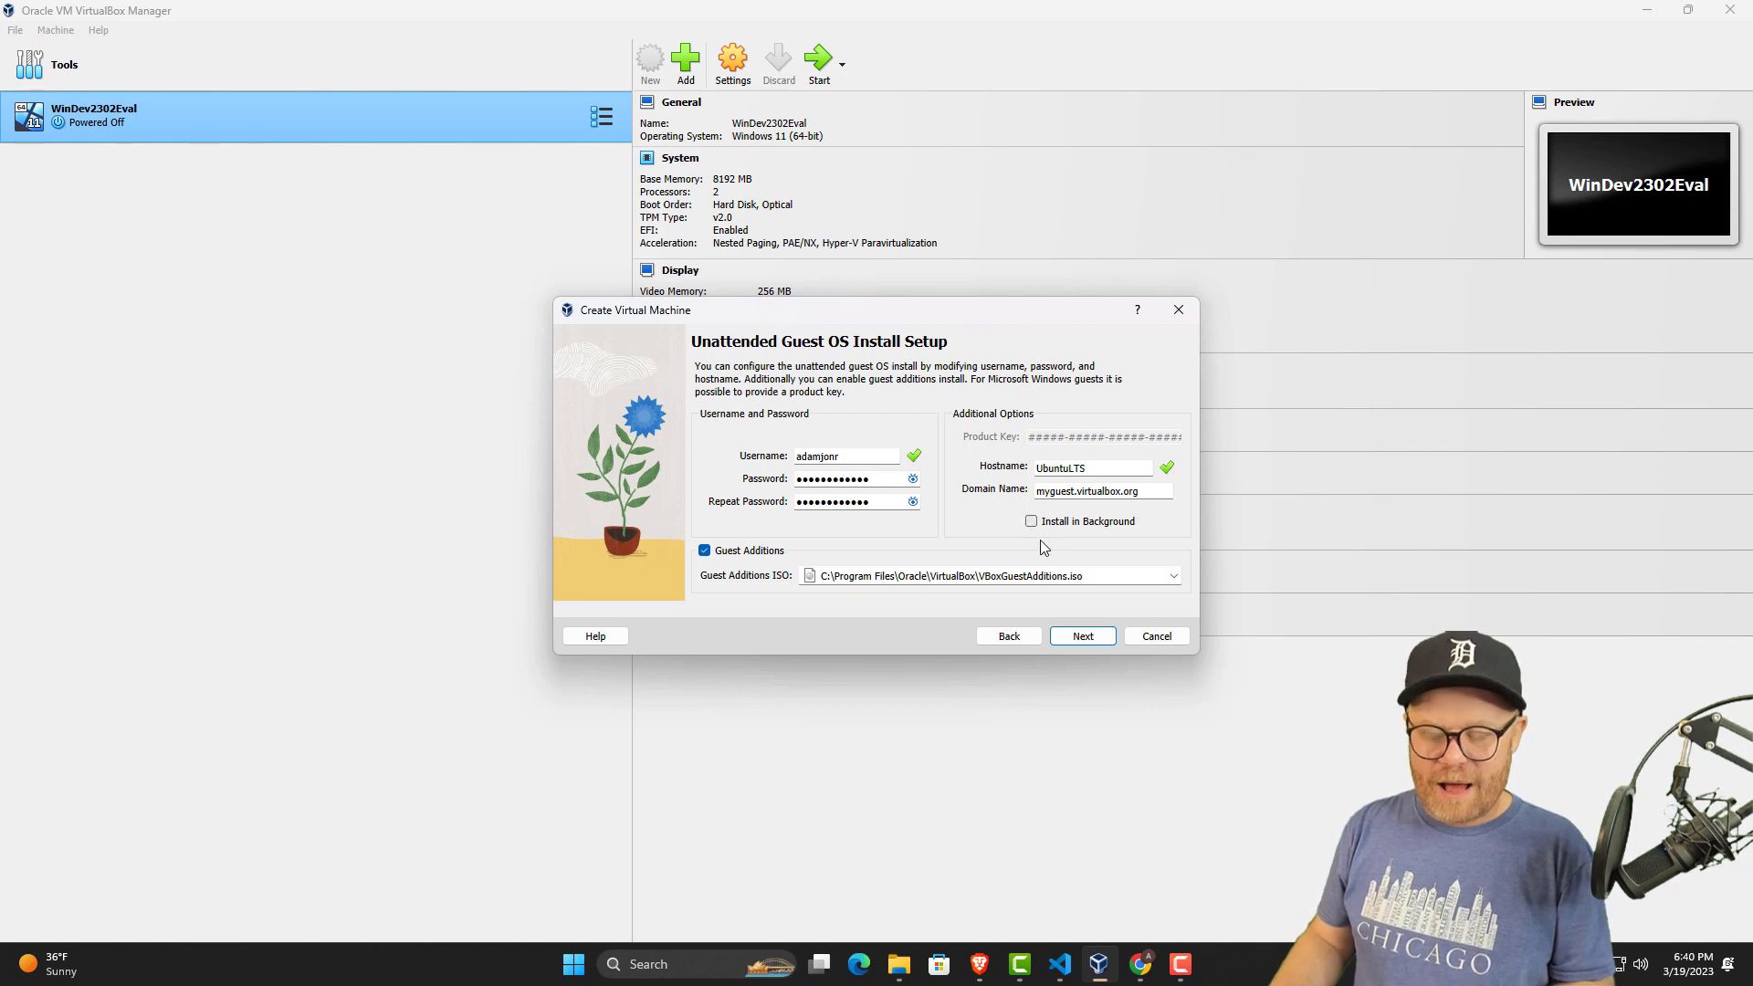
{"action": "left_click", "coordinate": [1082, 636]}
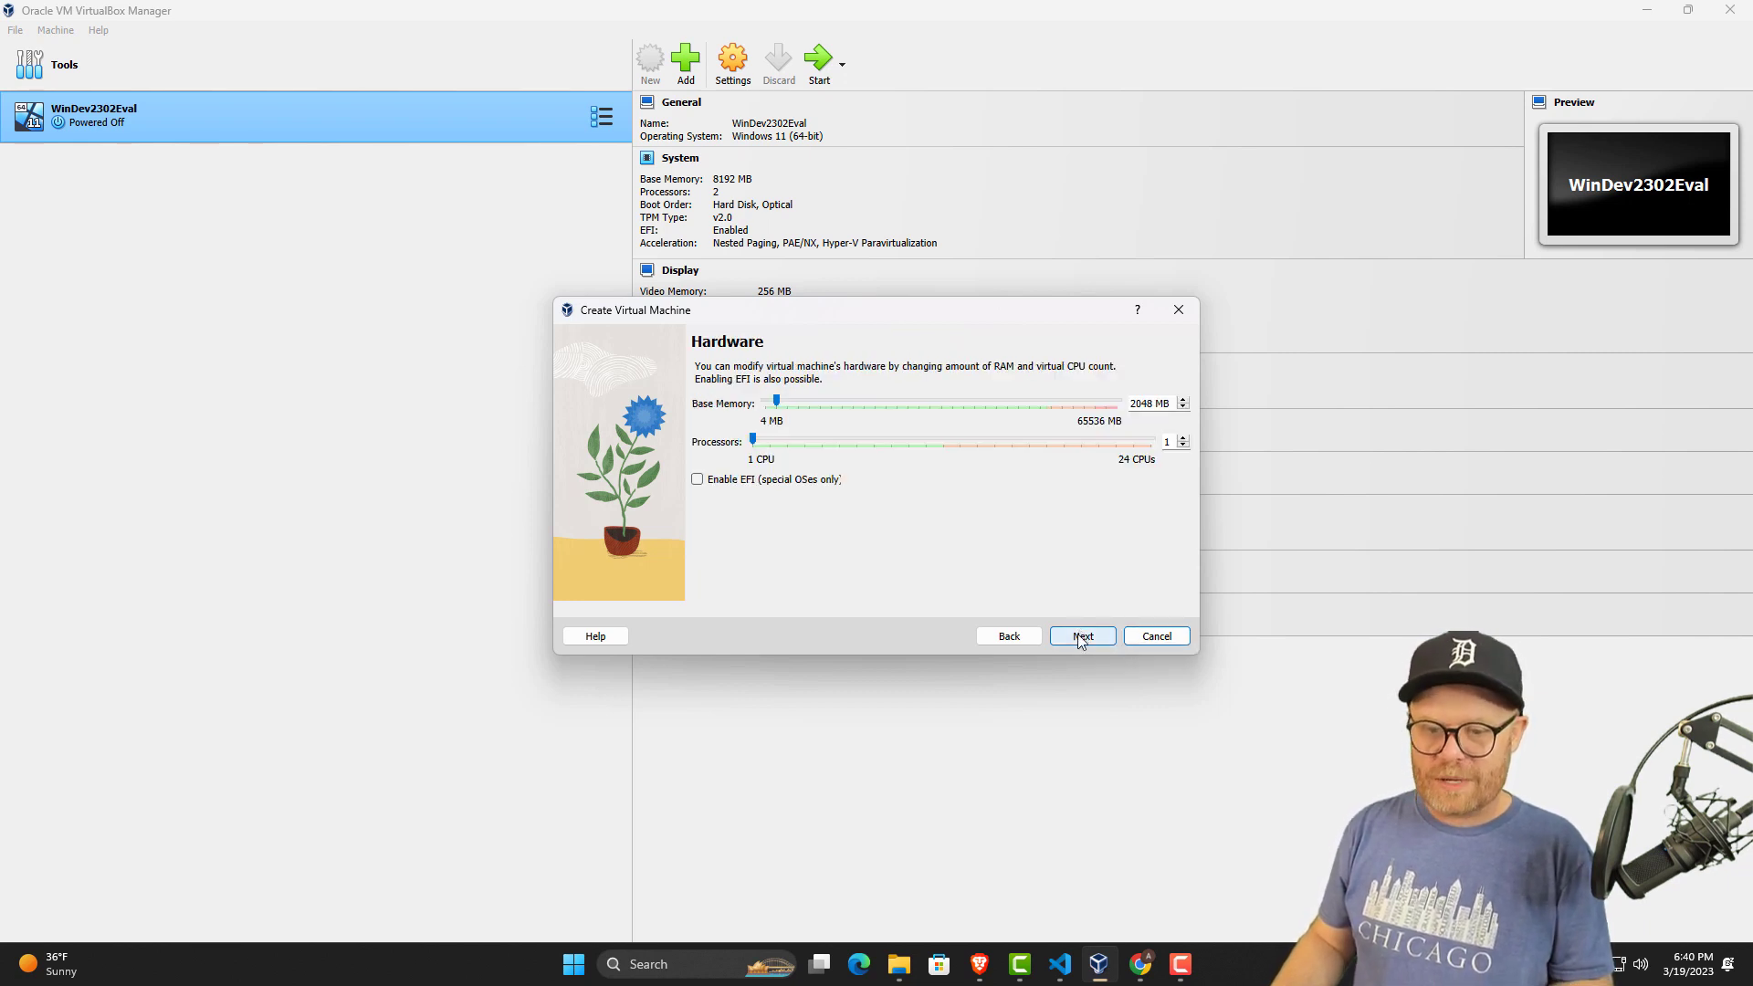
Set the base memory to 8192 MB and the processors to 4, then continue to the virtual hard disk settings.
{"action": "left_click", "coordinate": [777, 396]}
{"action": "left_click_drag", "start_coordinate": [795, 393], "coordinate": [813, 400]}
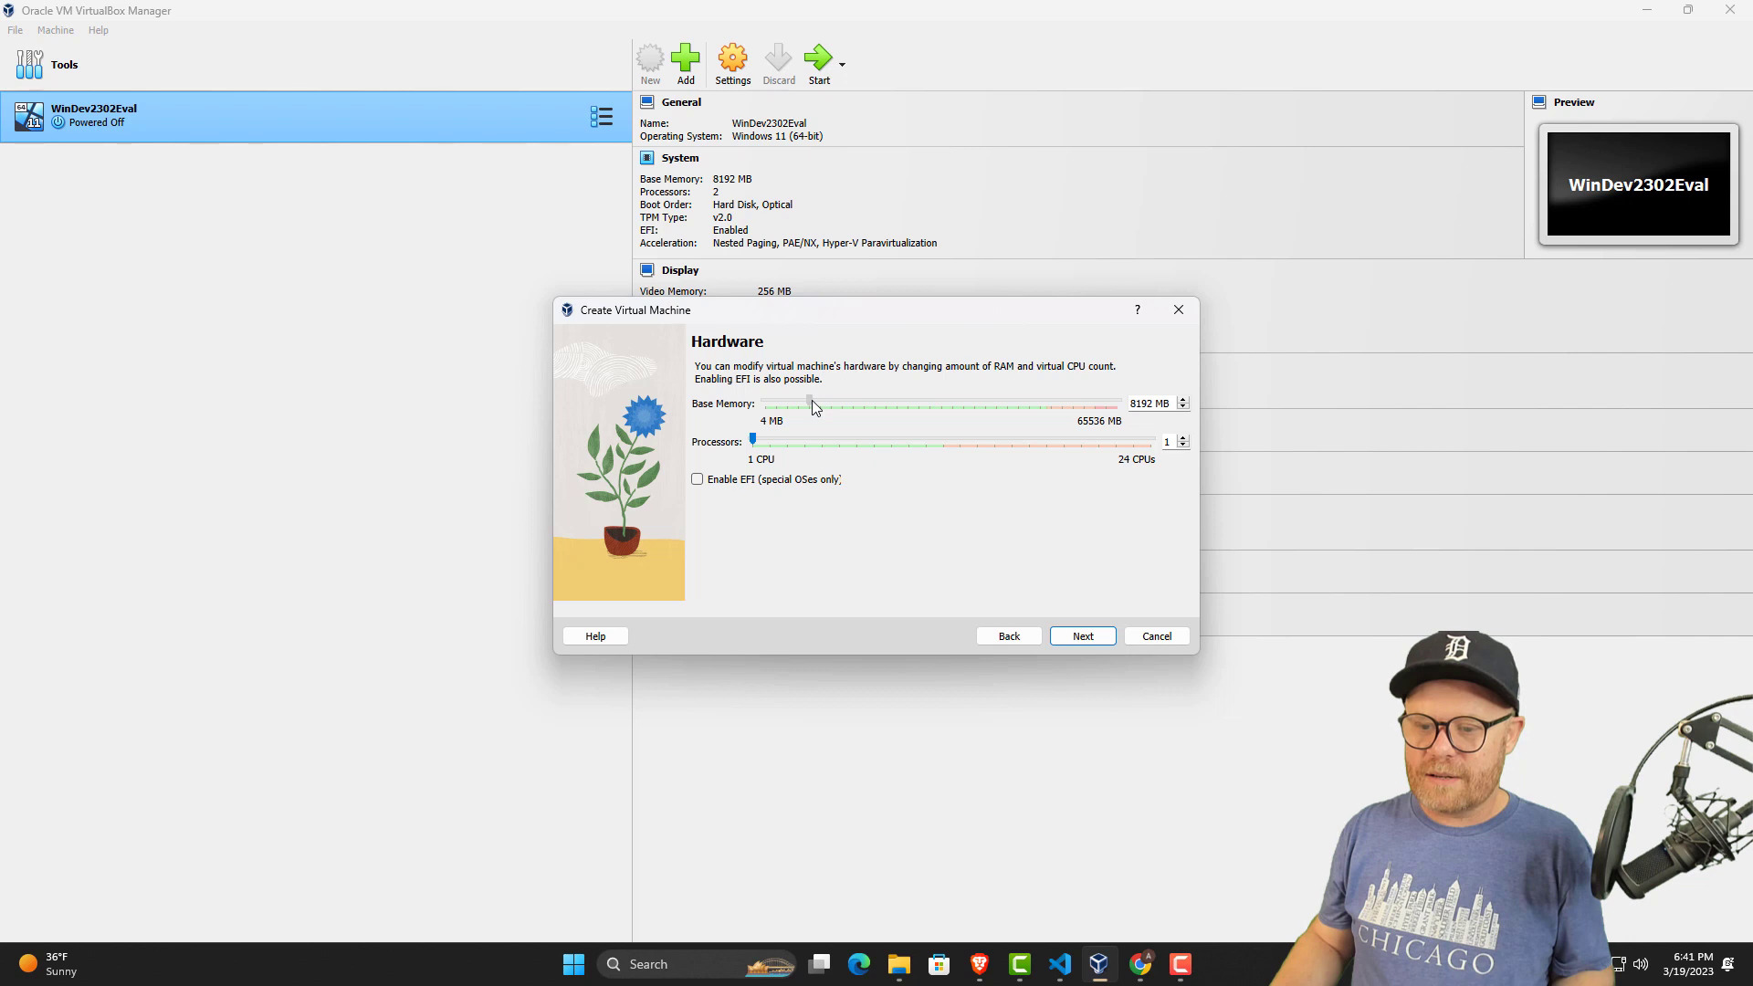
{"action": "left_click", "coordinate": [753, 440]}
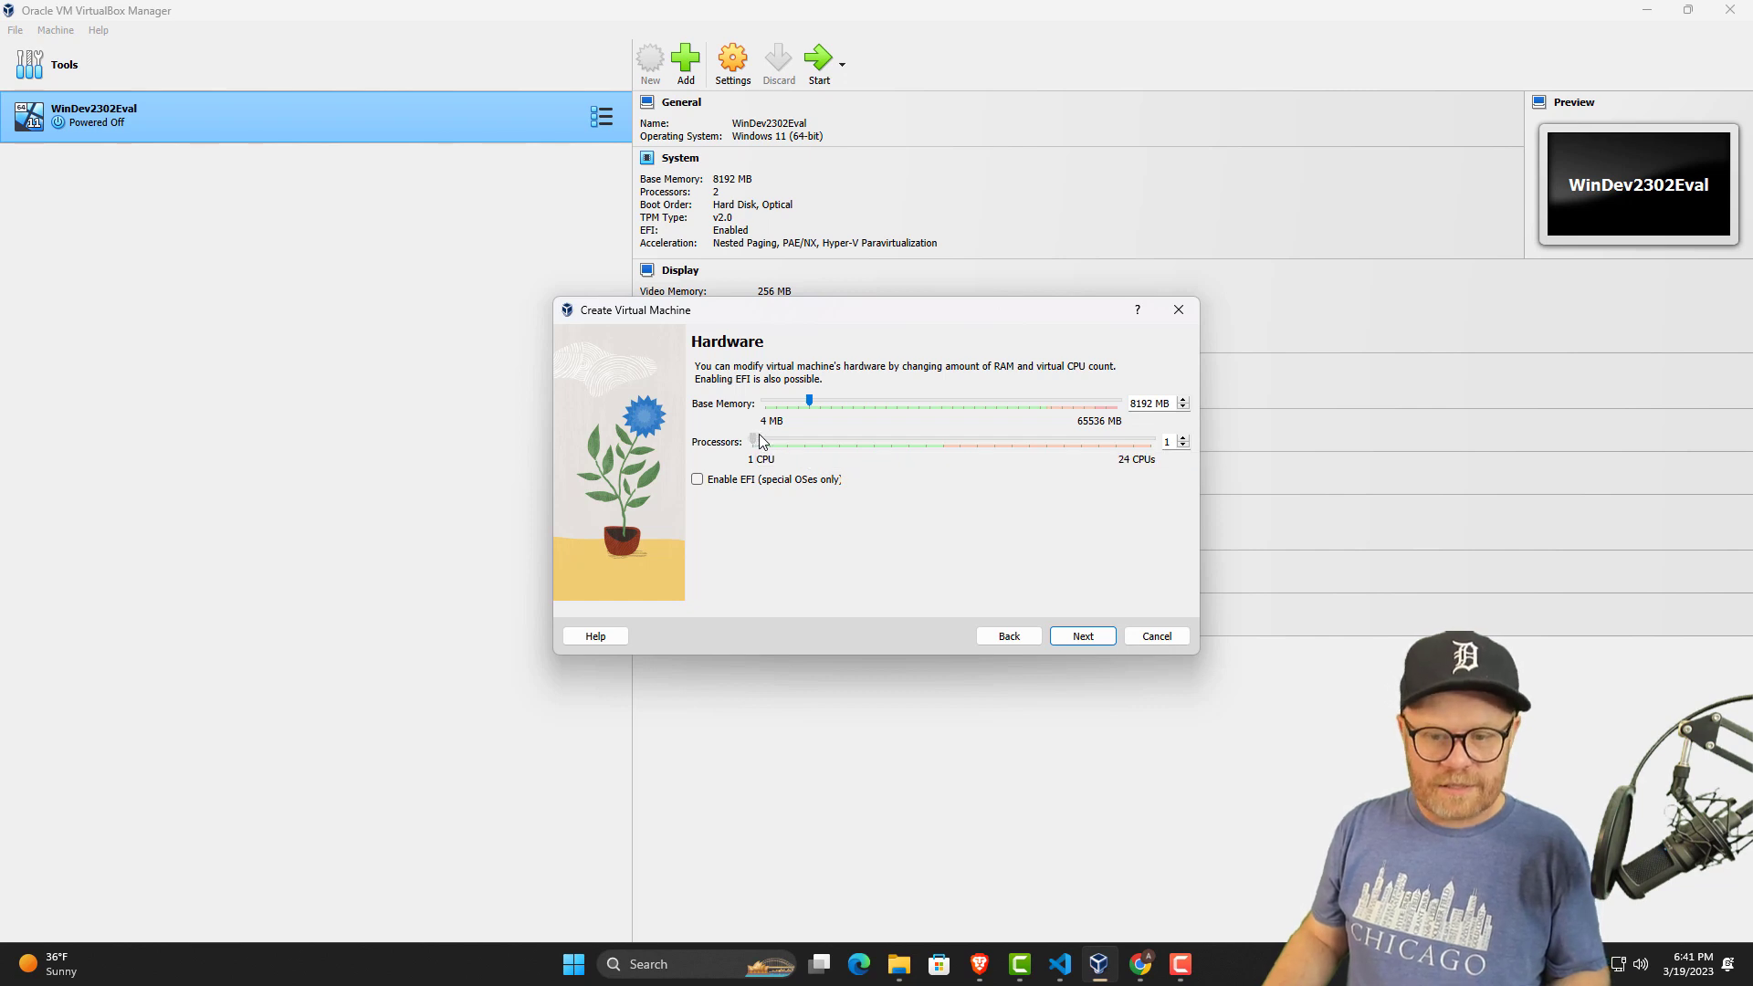
{"action": "left_click_drag", "start_coordinate": [794, 445], "coordinate": [797, 440]}
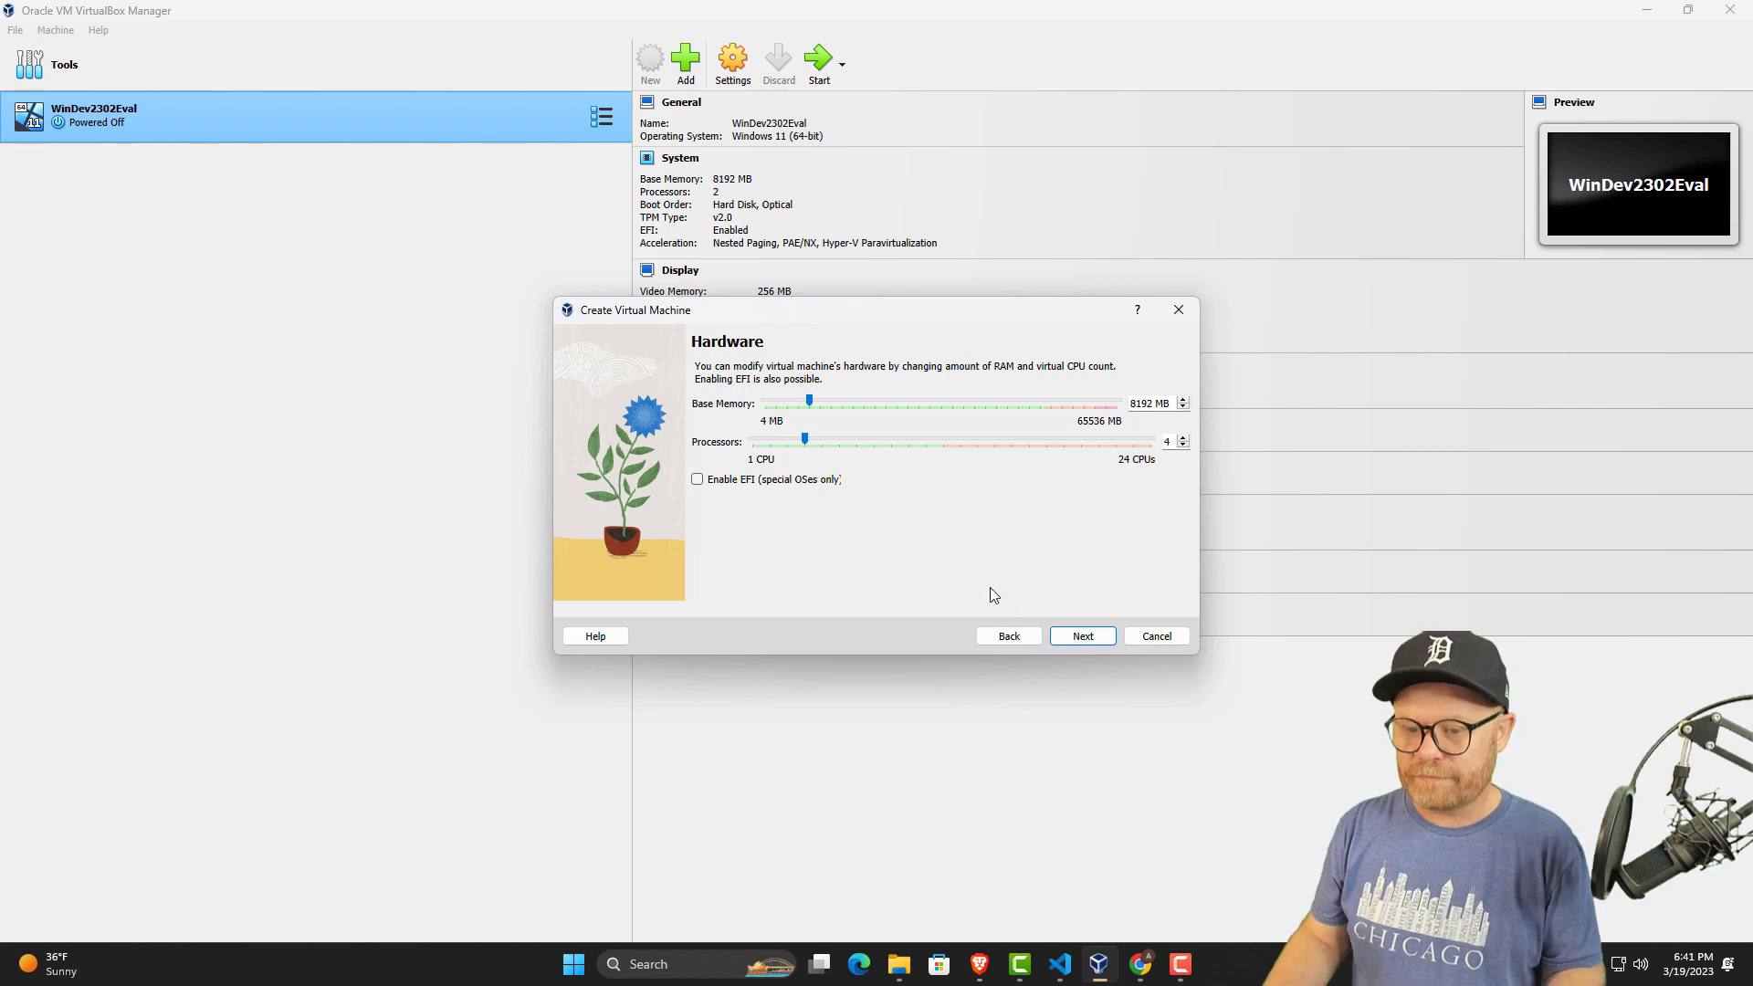
{"action": "left_click", "coordinate": [1083, 636]}
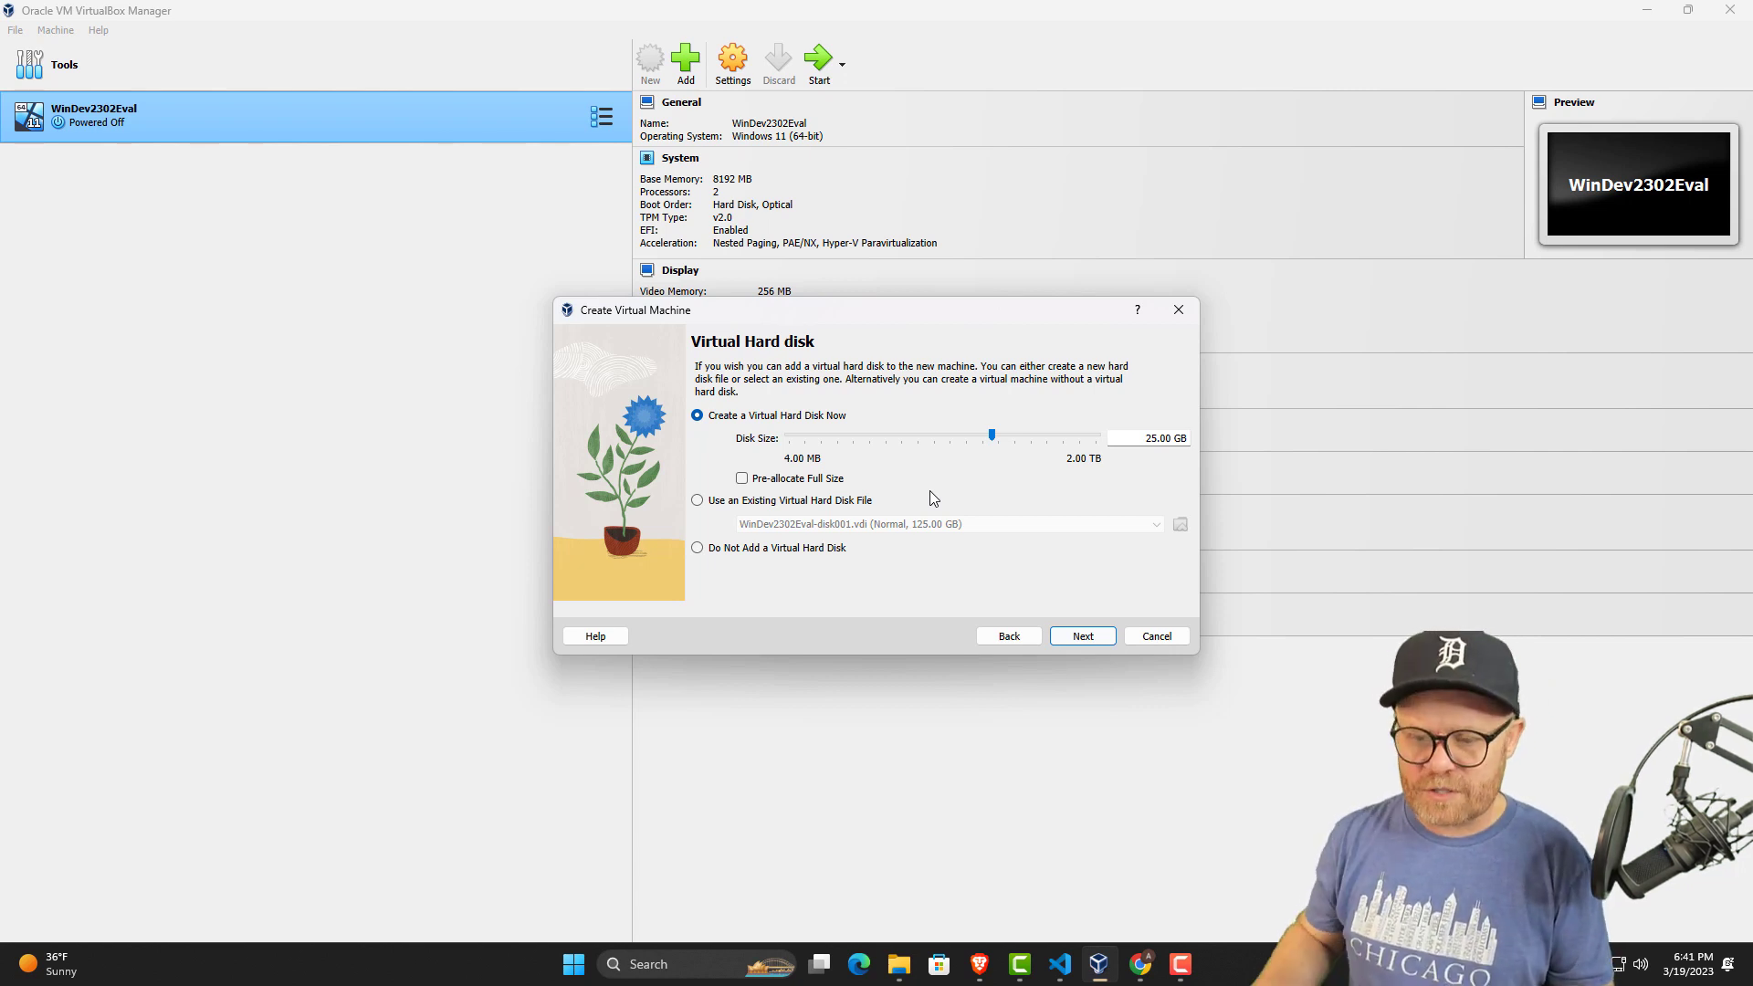
Set the new virtual hard disk size to 100 GB and finish creating the virtual machine from the summary.
{"action": "left_click", "coordinate": [1024, 439]}
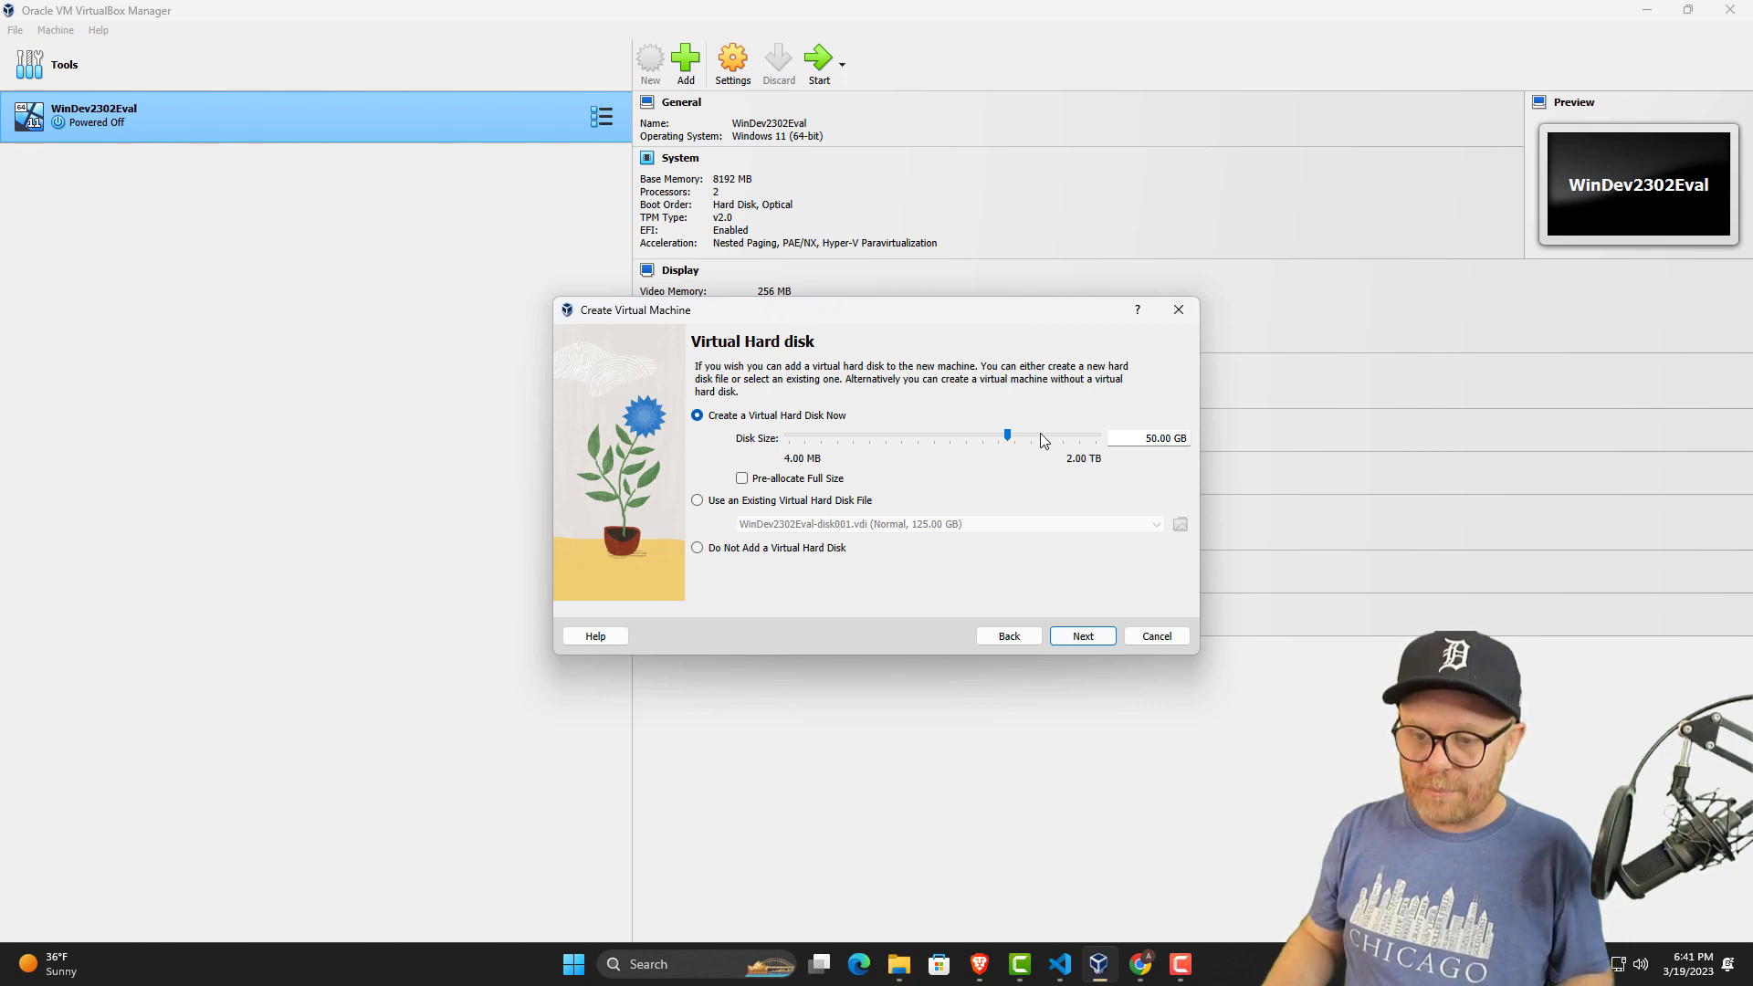
{"action": "left_click", "coordinate": [1041, 438]}
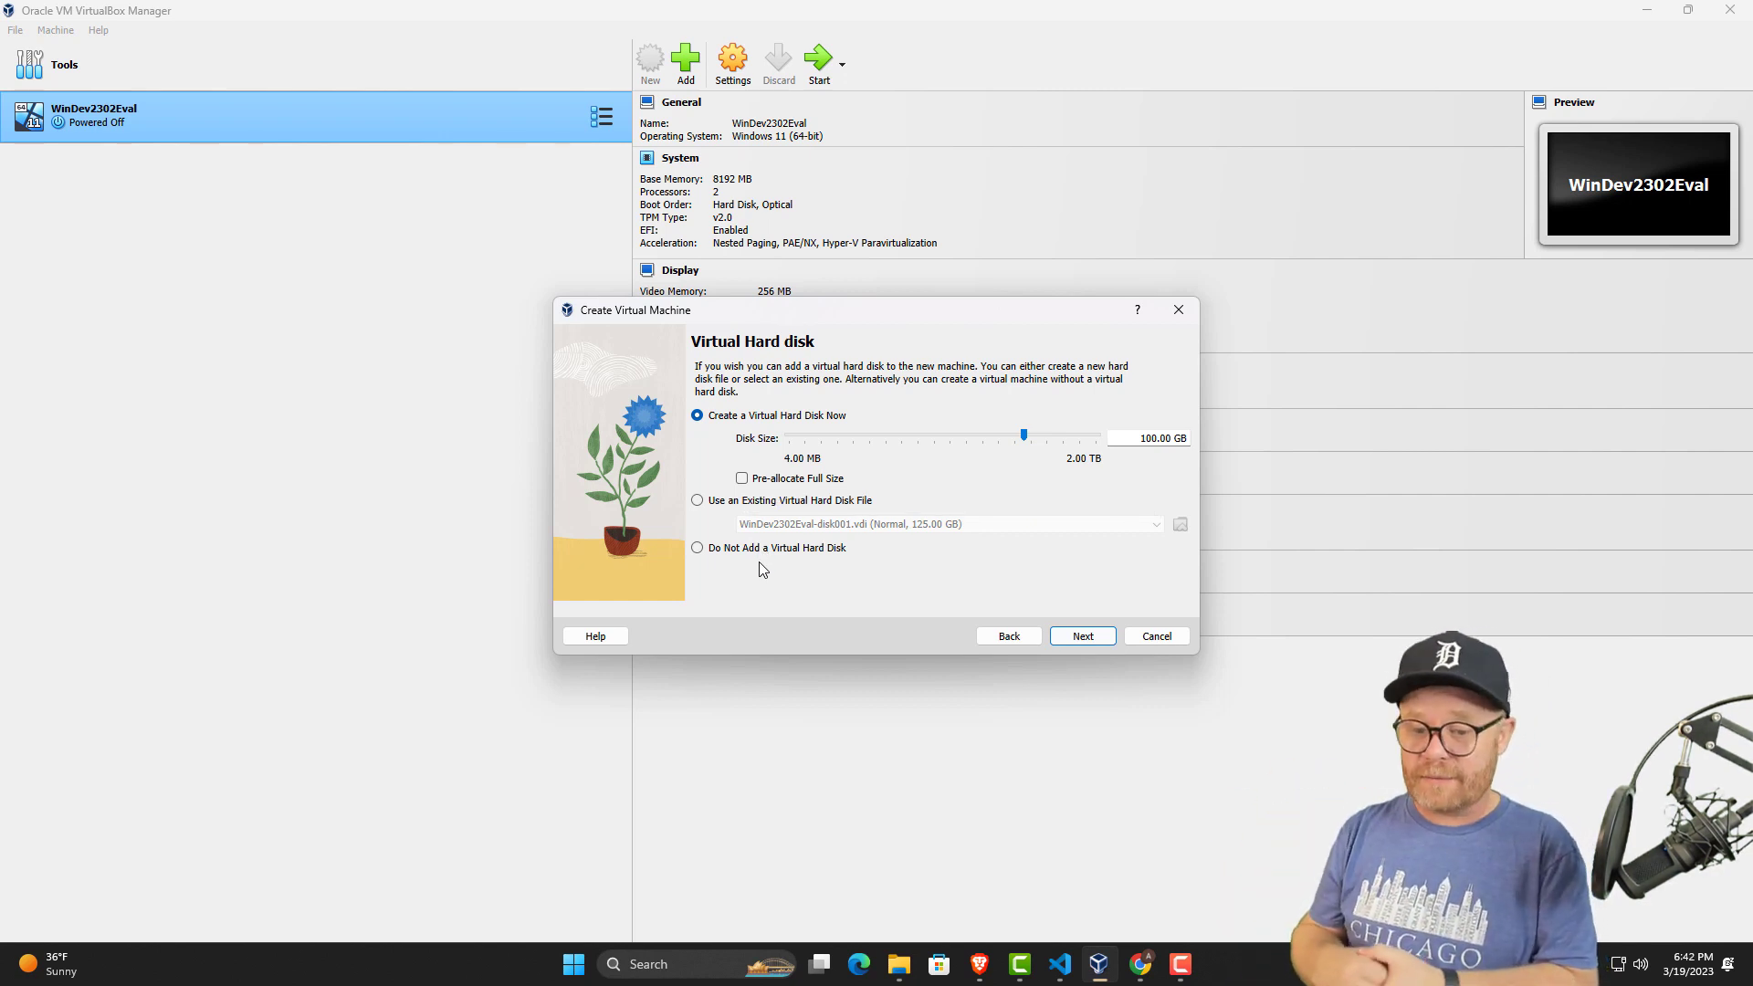
{"action": "left_click", "coordinate": [1084, 636]}
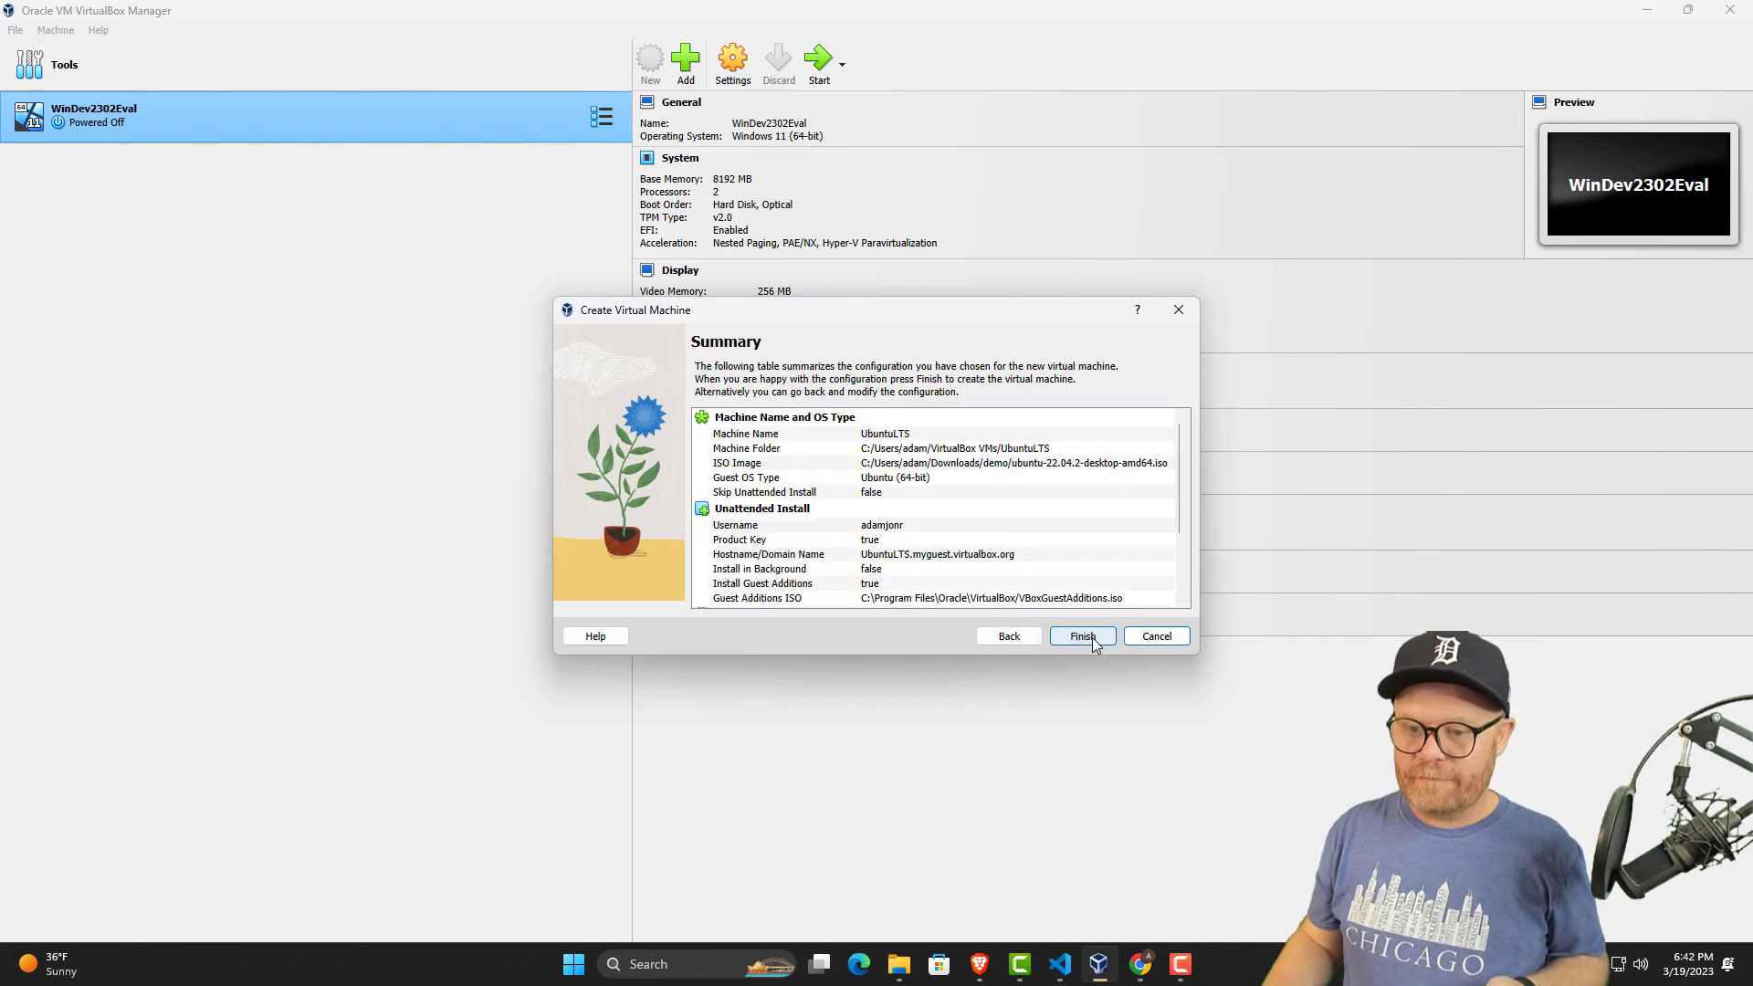
{"action": "scroll", "coordinate": [986, 527], "scroll_direction": "down", "scroll_amount": 3}
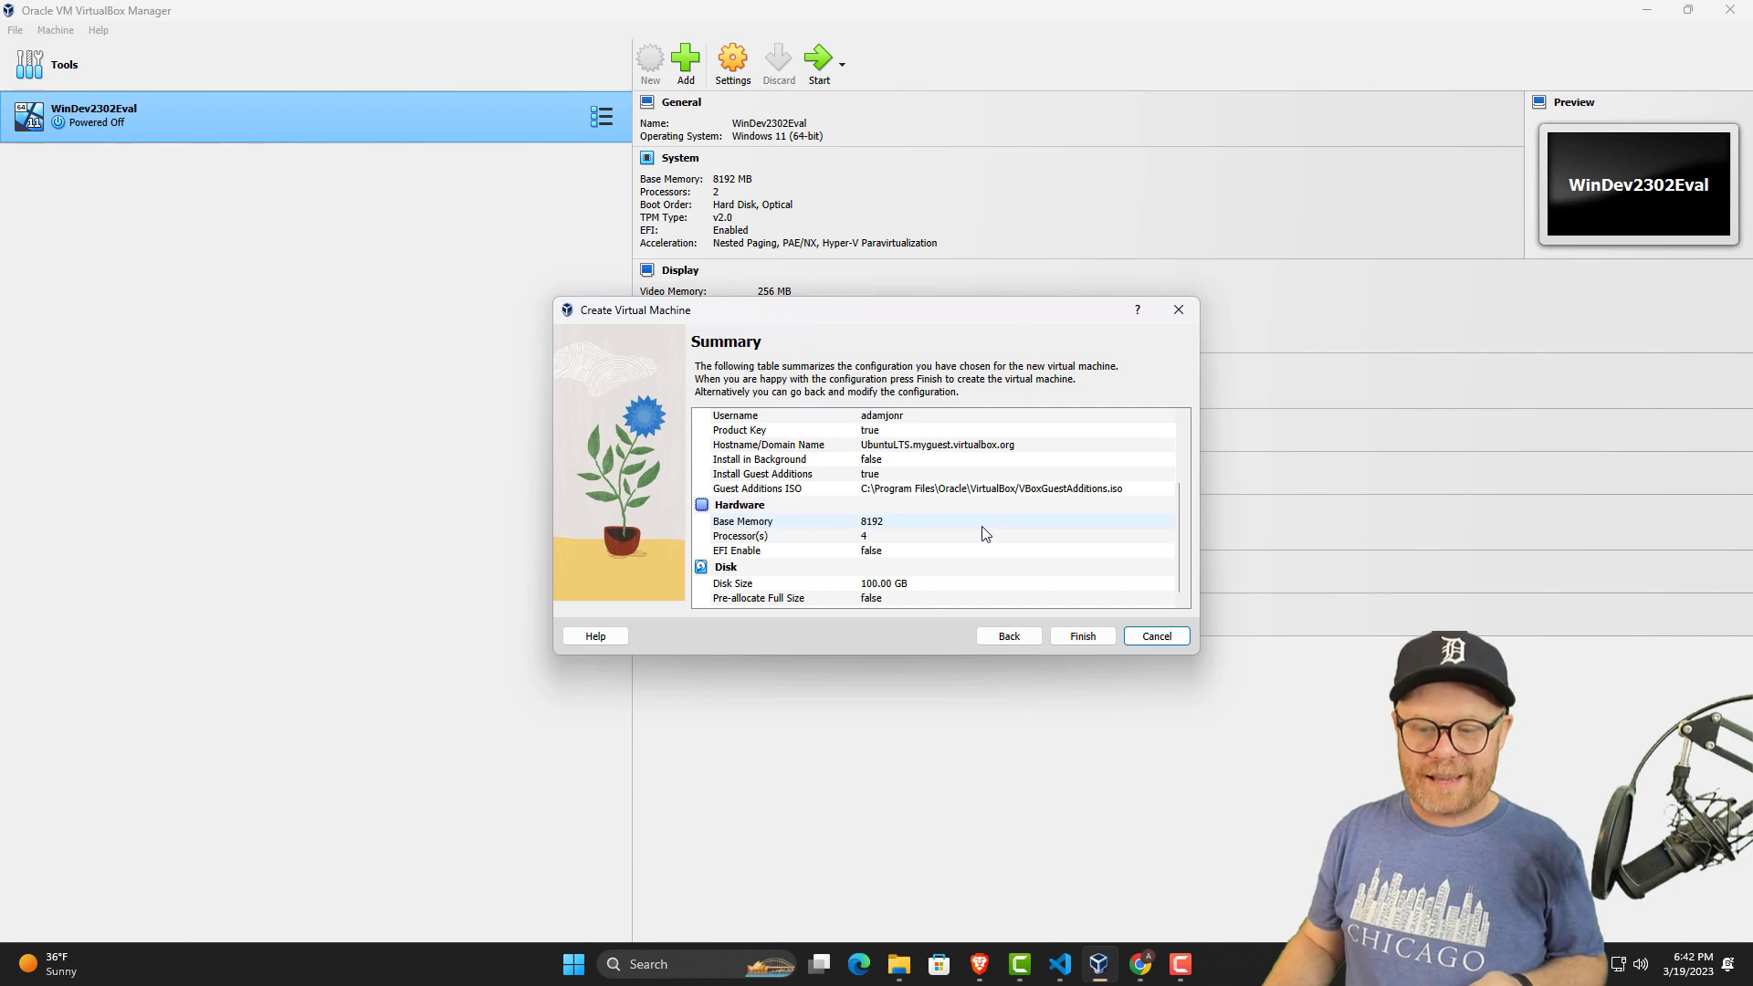
{"action": "left_click", "coordinate": [1060, 636]}
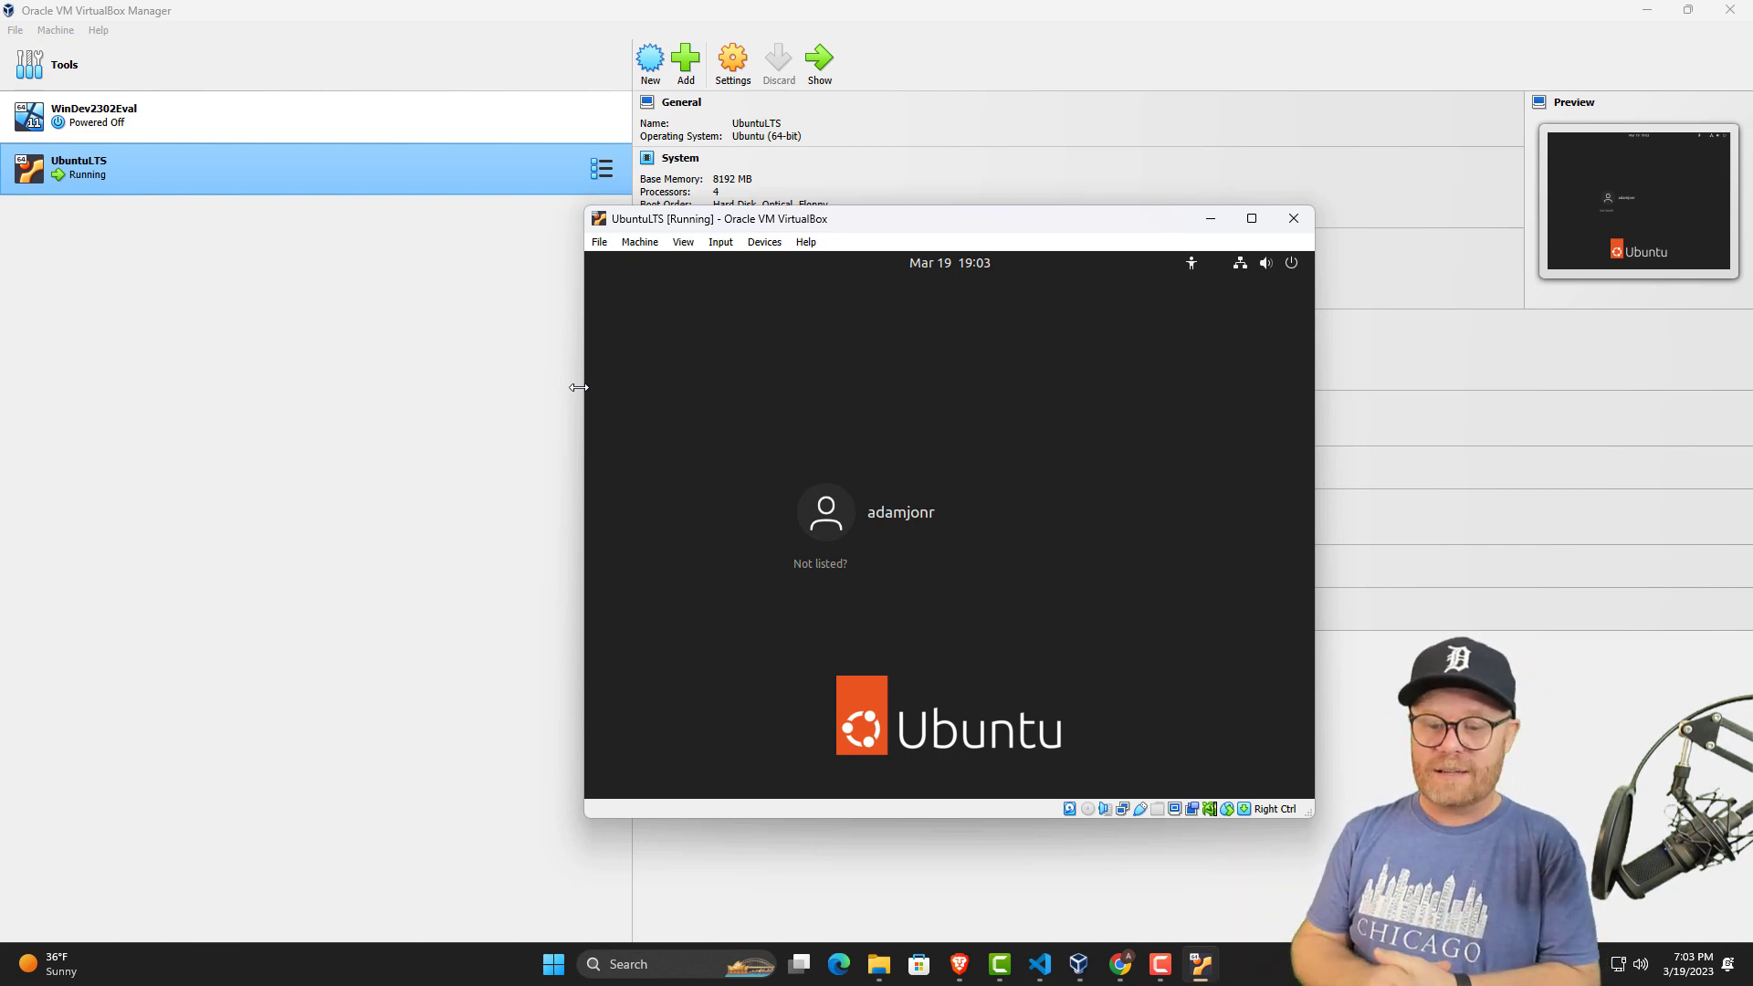
Log in to the Ubuntu virtual machine by selecting the listed user account and entering the account password.
{"action": "left_click", "coordinate": [892, 507]}
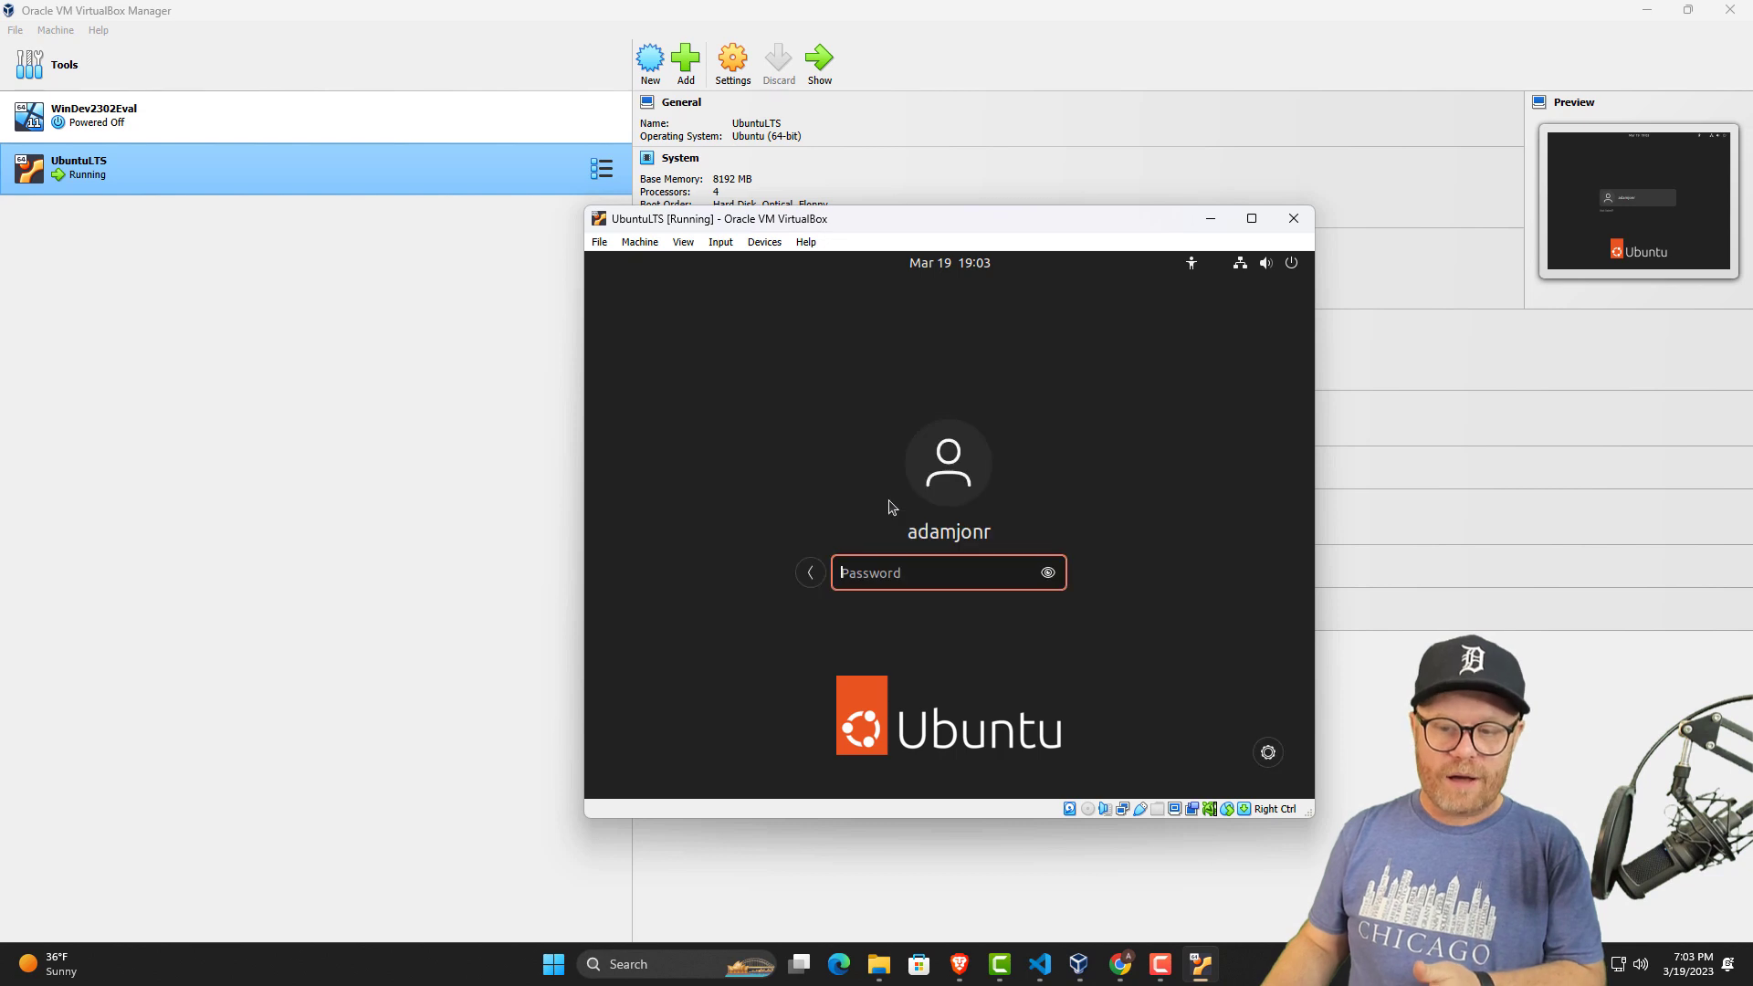
{"action": "type", "text": "****"}
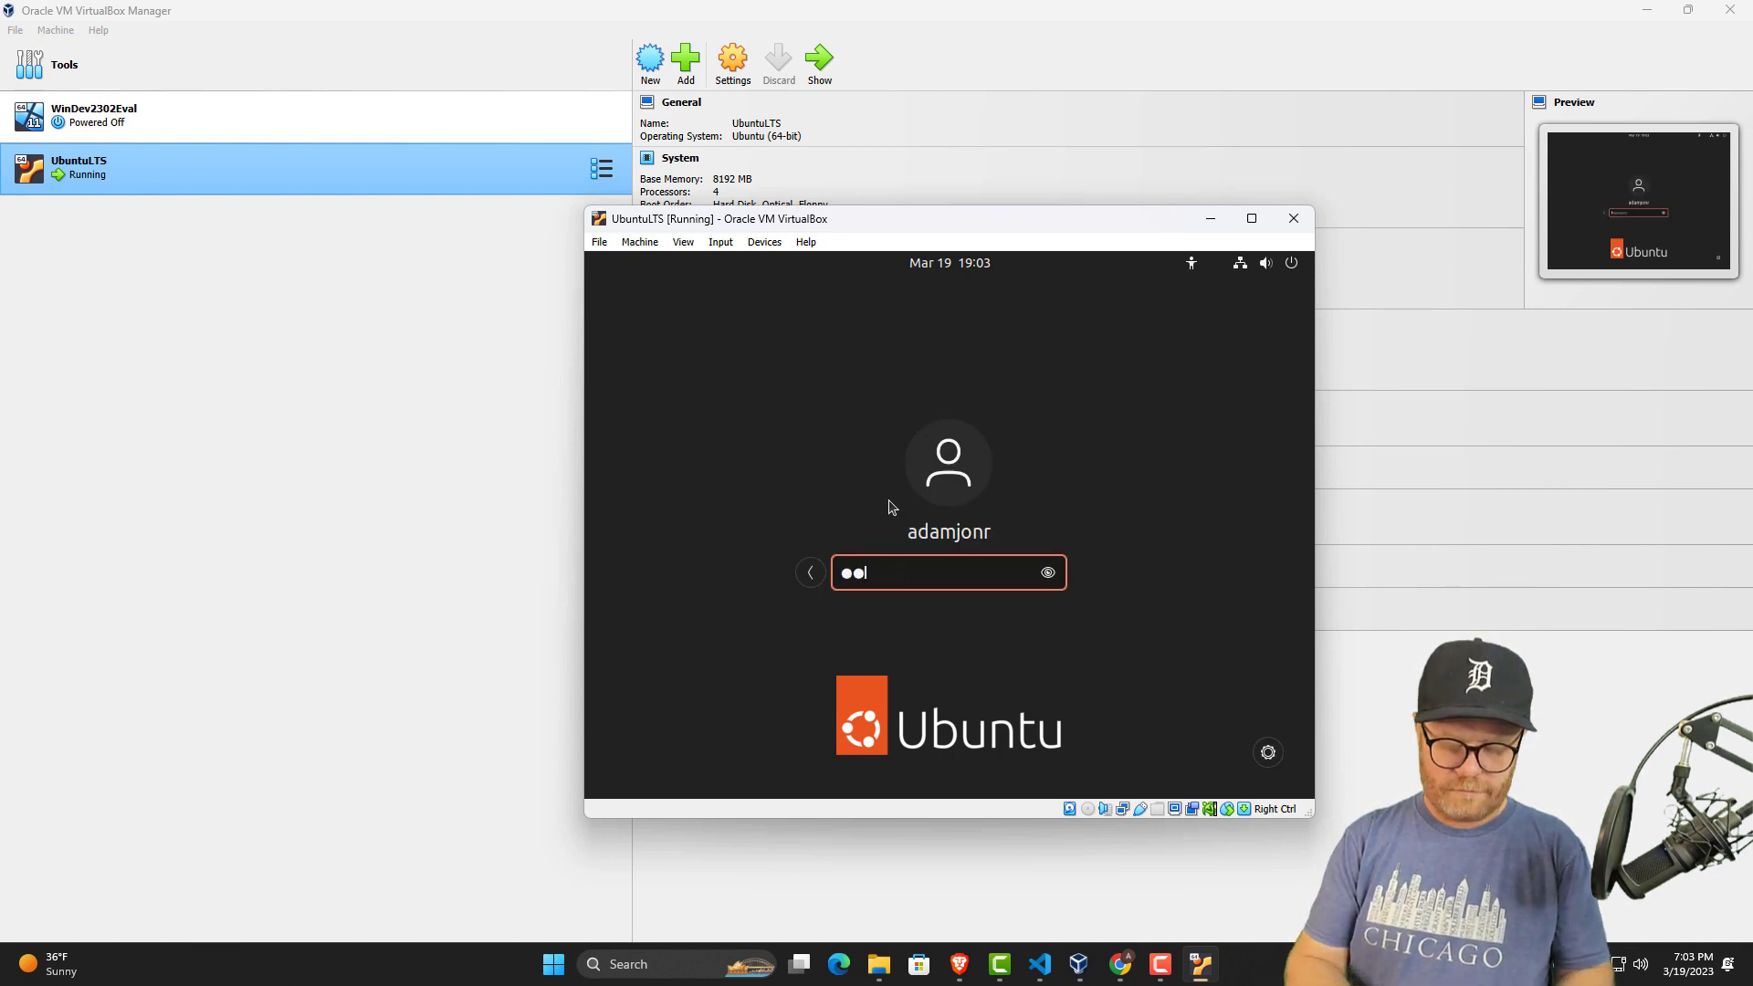
{"action": "type", "text": "******"}
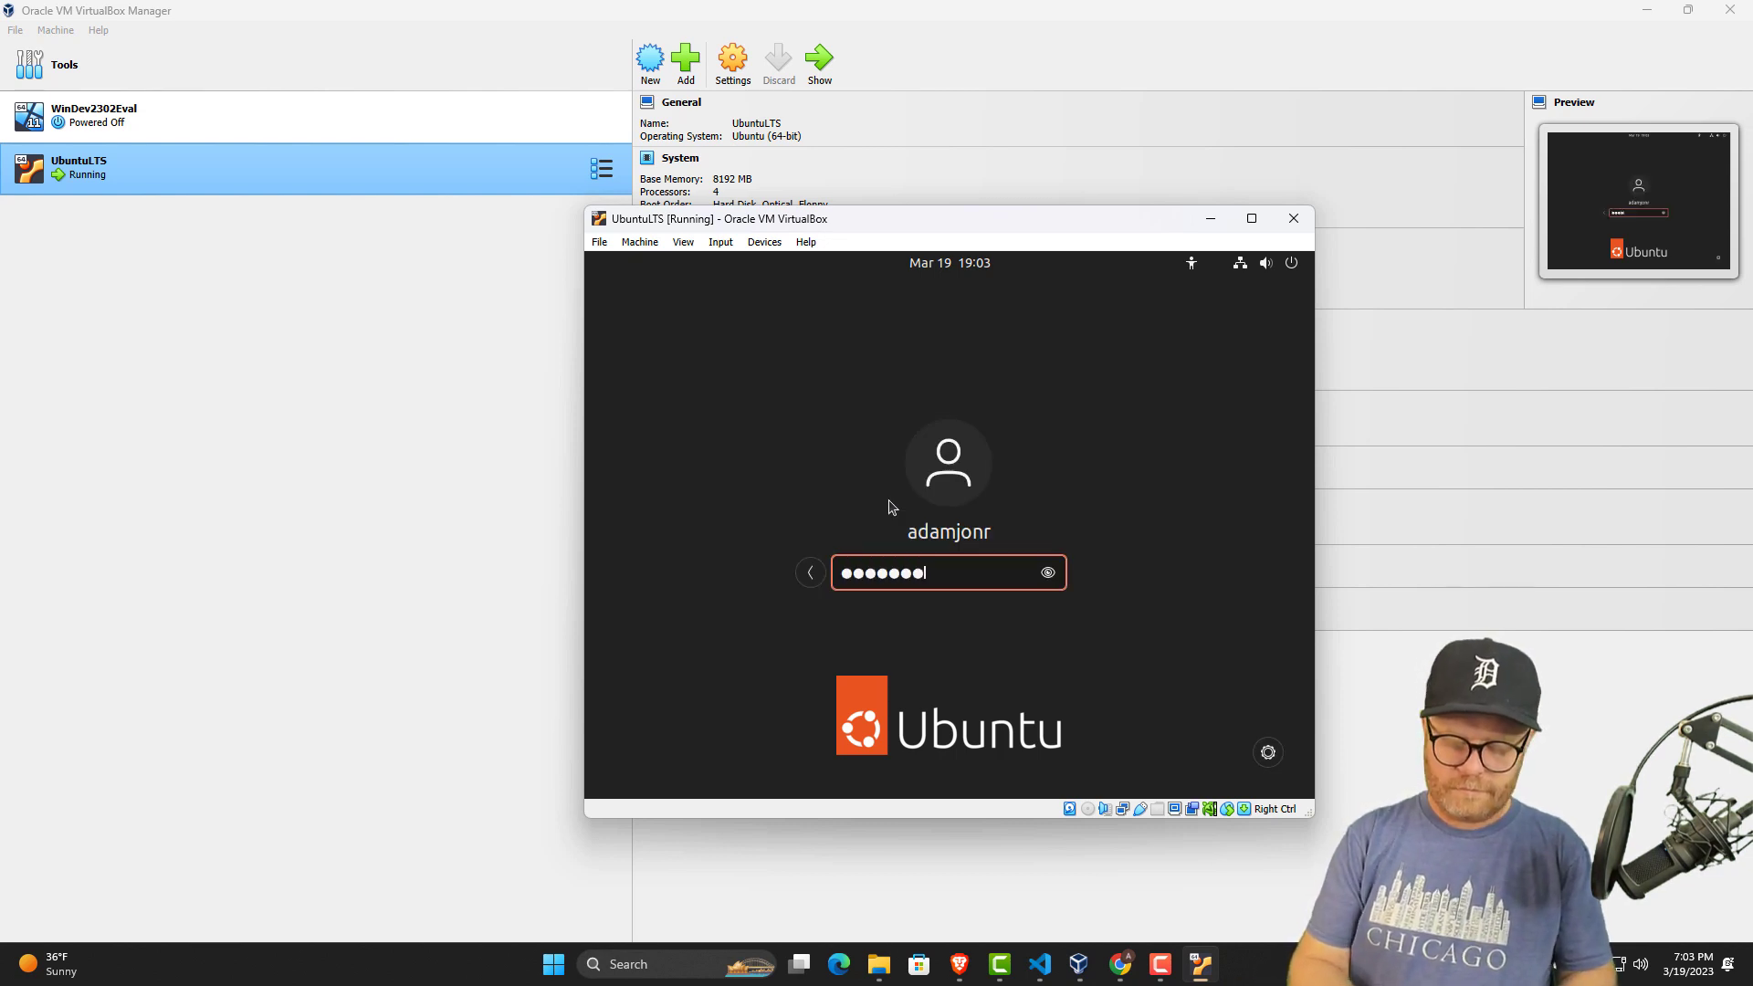
{"action": "type", "text": "**"}
{"action": "key", "text": "Return"}
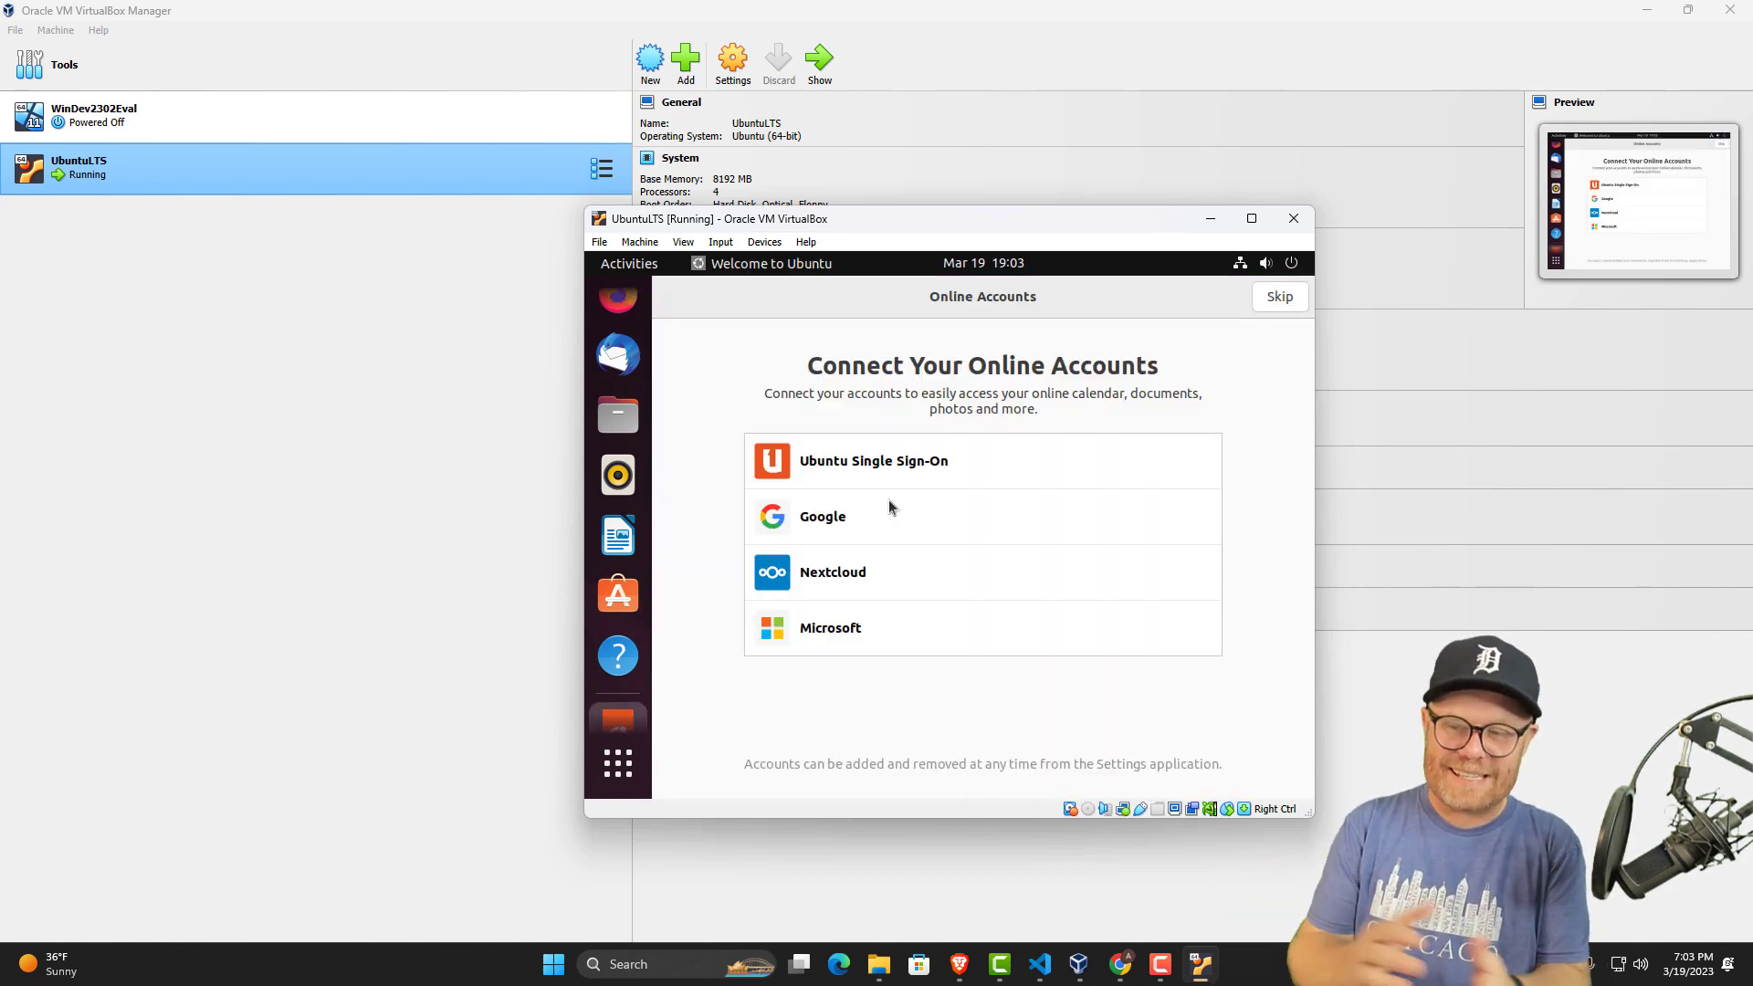
Complete the Welcome to Ubuntu setup, skipping online accounts and Ubuntu Pro, leaving Location Services off, and finishing at the desktop.
{"action": "left_click", "coordinate": [1280, 298]}
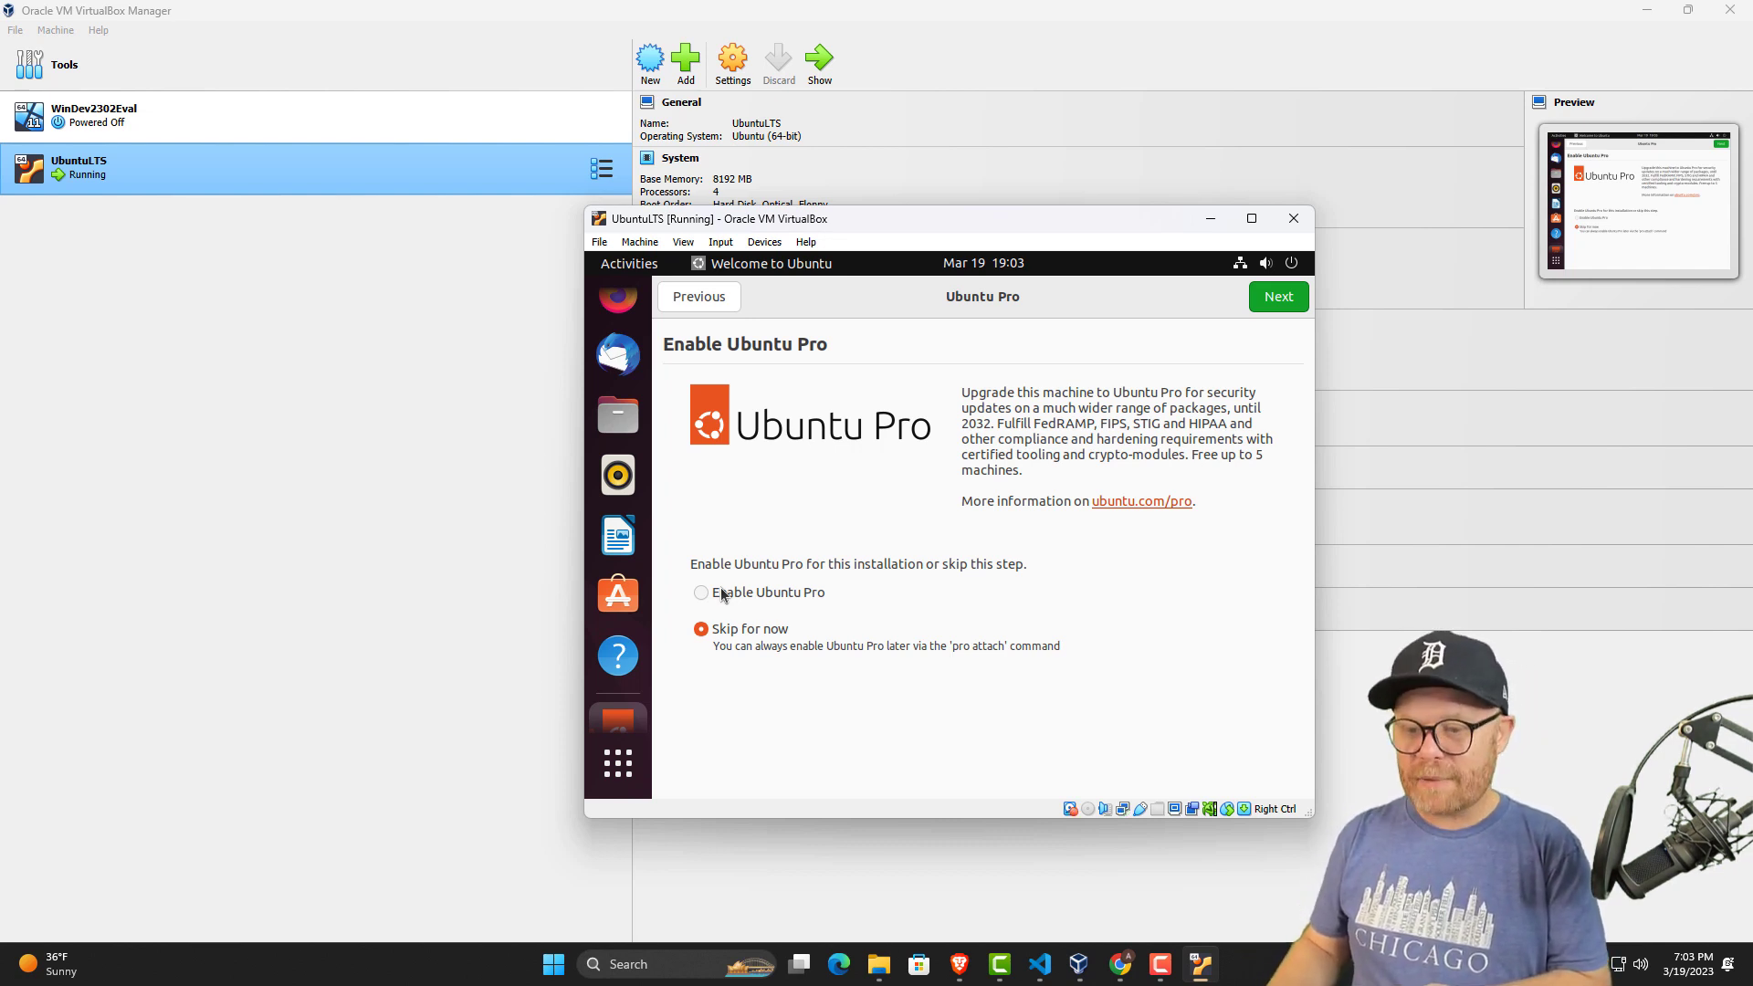
{"action": "left_click", "coordinate": [1280, 299]}
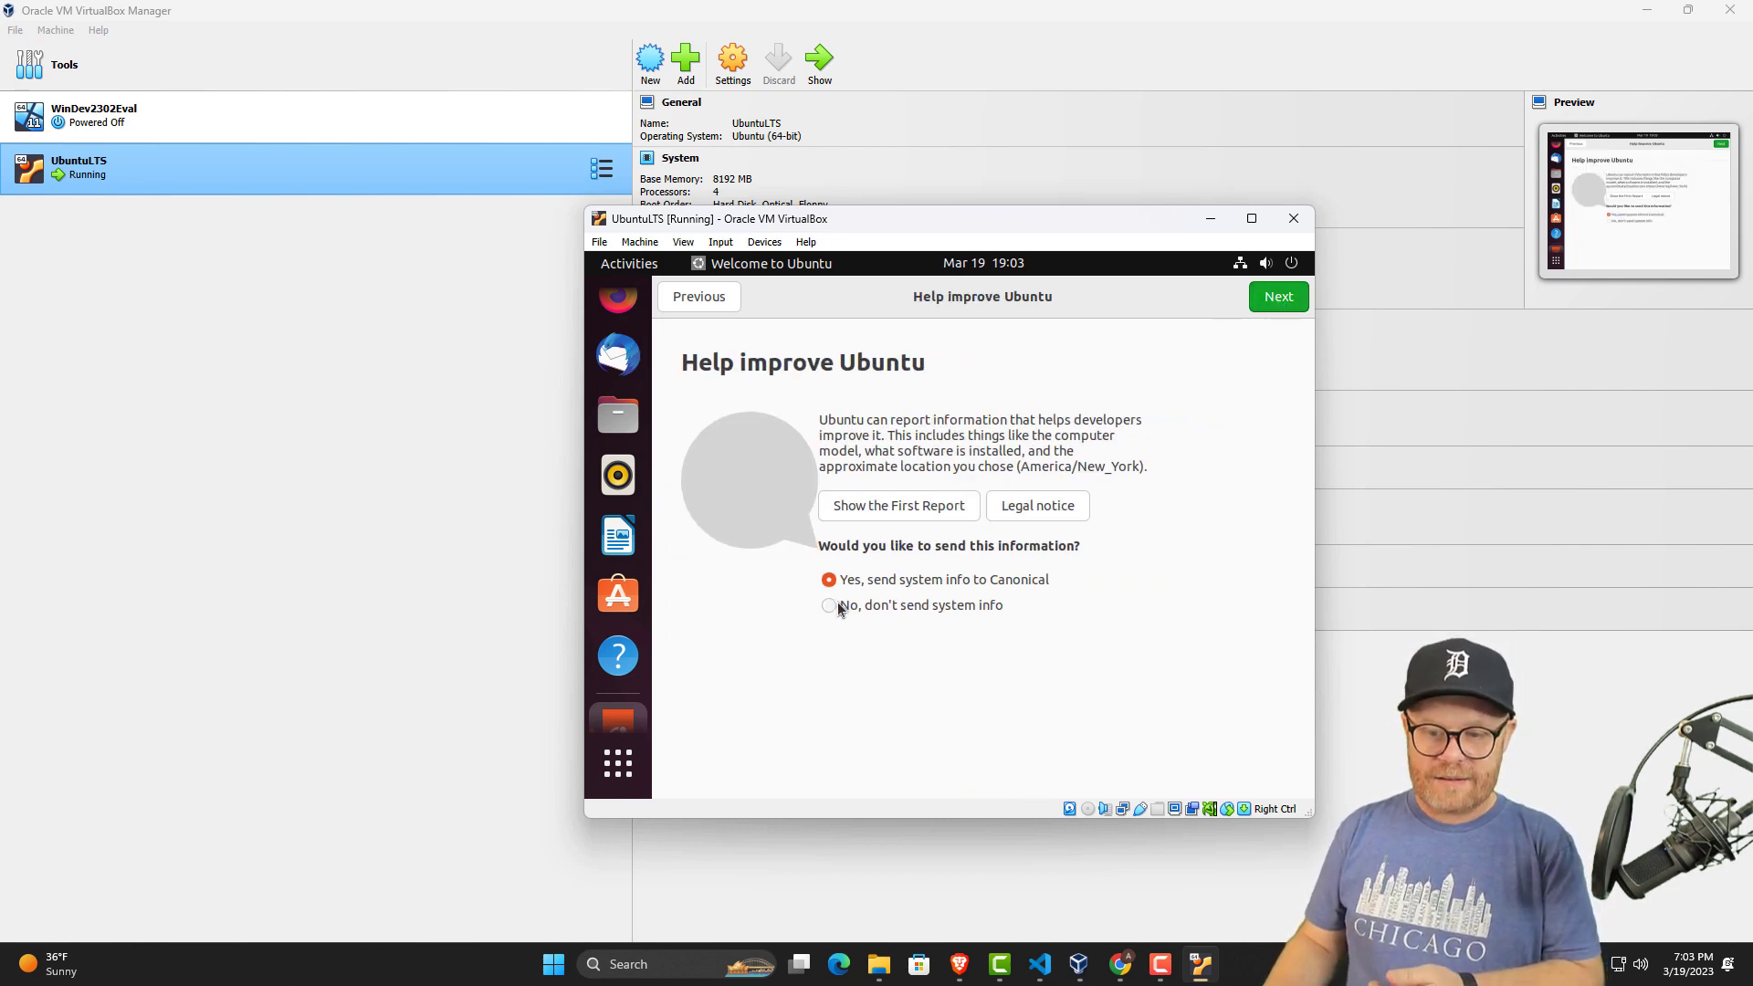
{"action": "left_click", "coordinate": [1289, 298]}
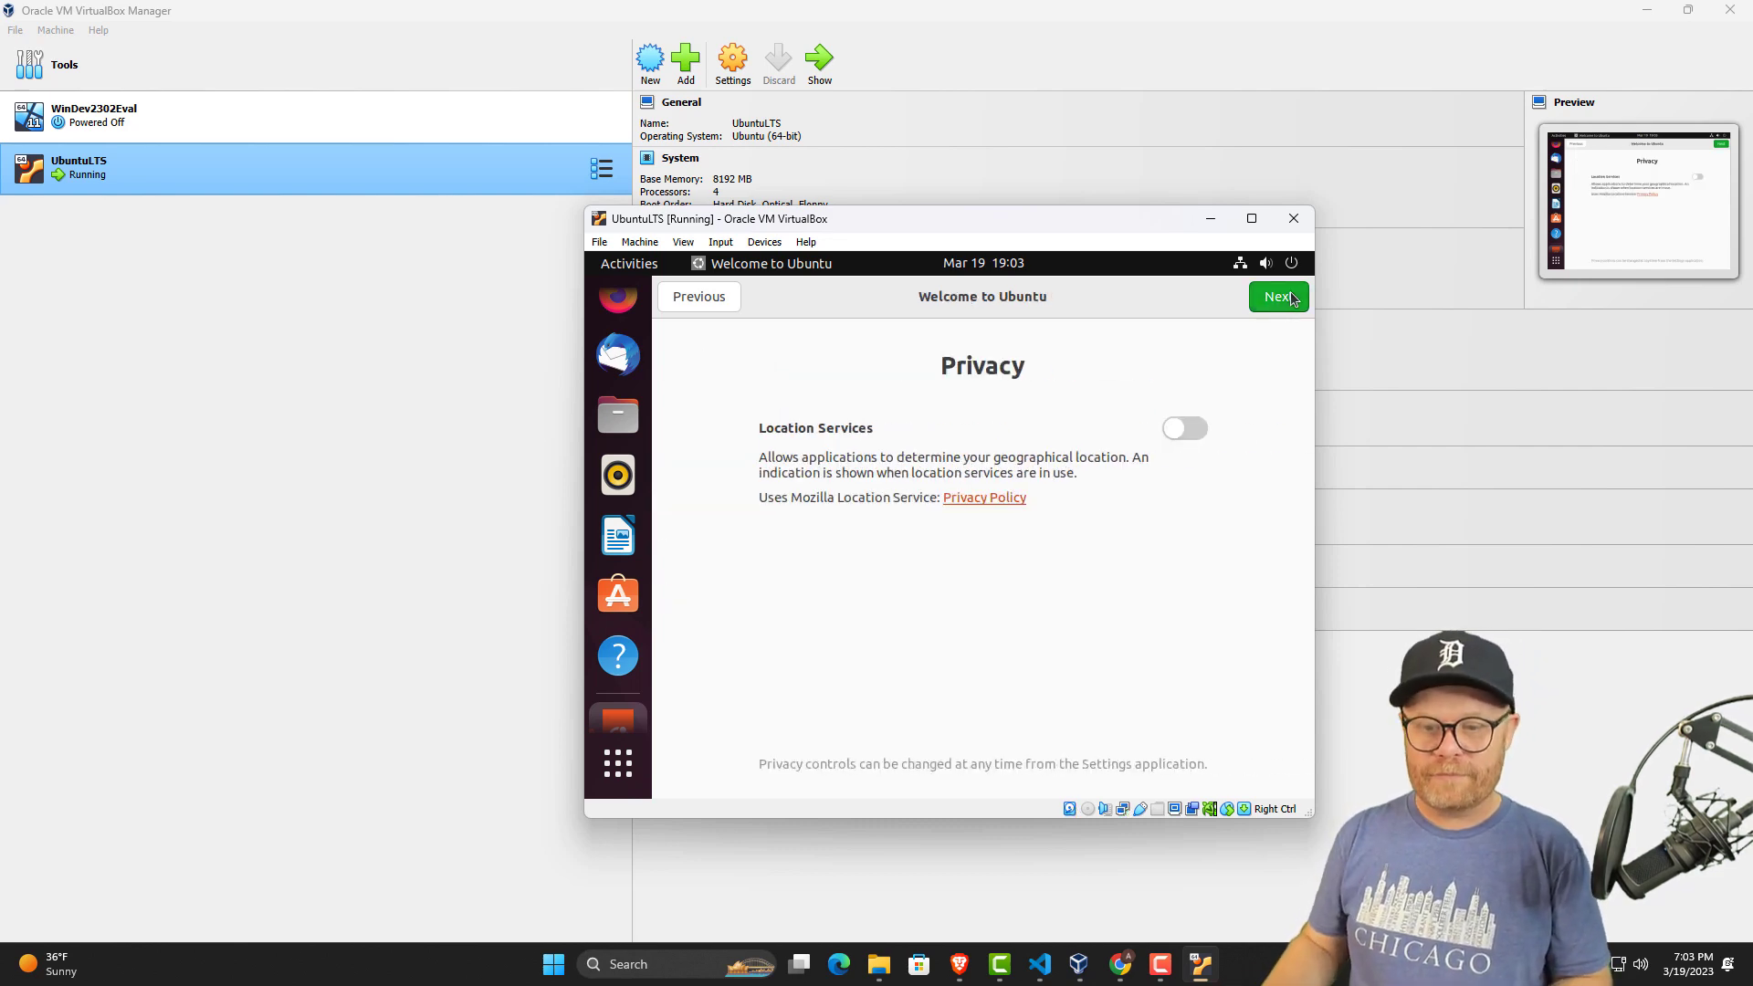
{"action": "left_click", "coordinate": [1279, 300]}
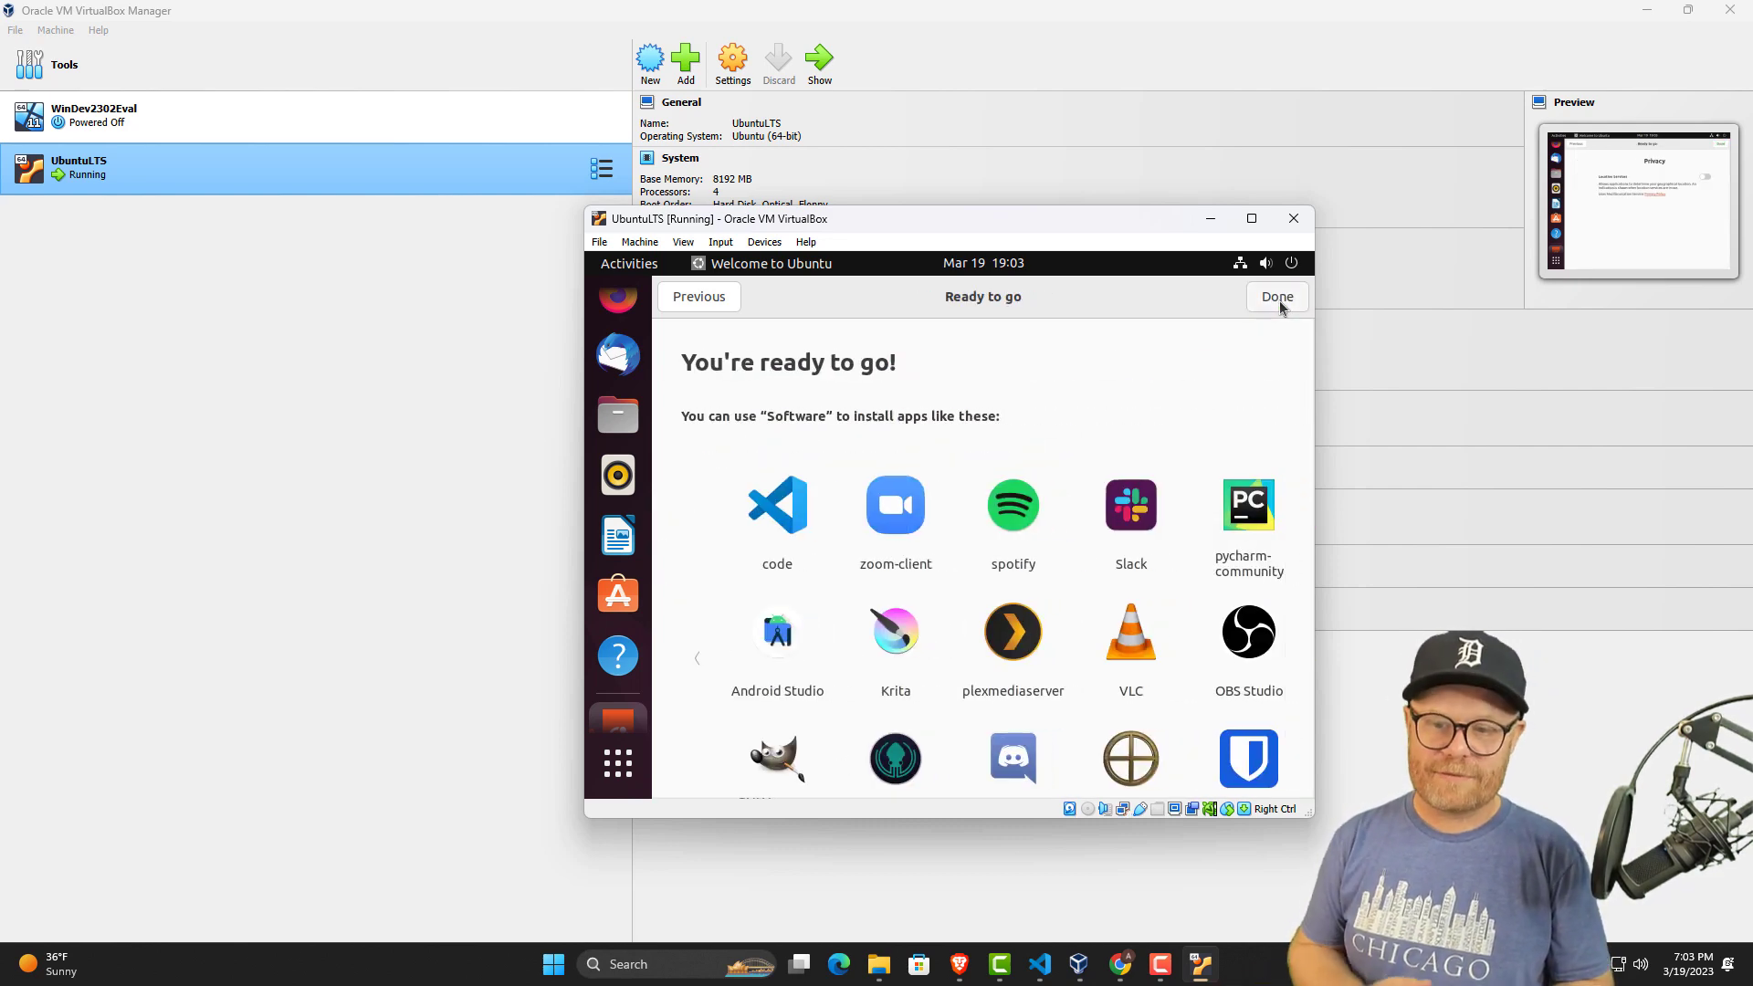
{"action": "left_click", "coordinate": [1279, 298]}
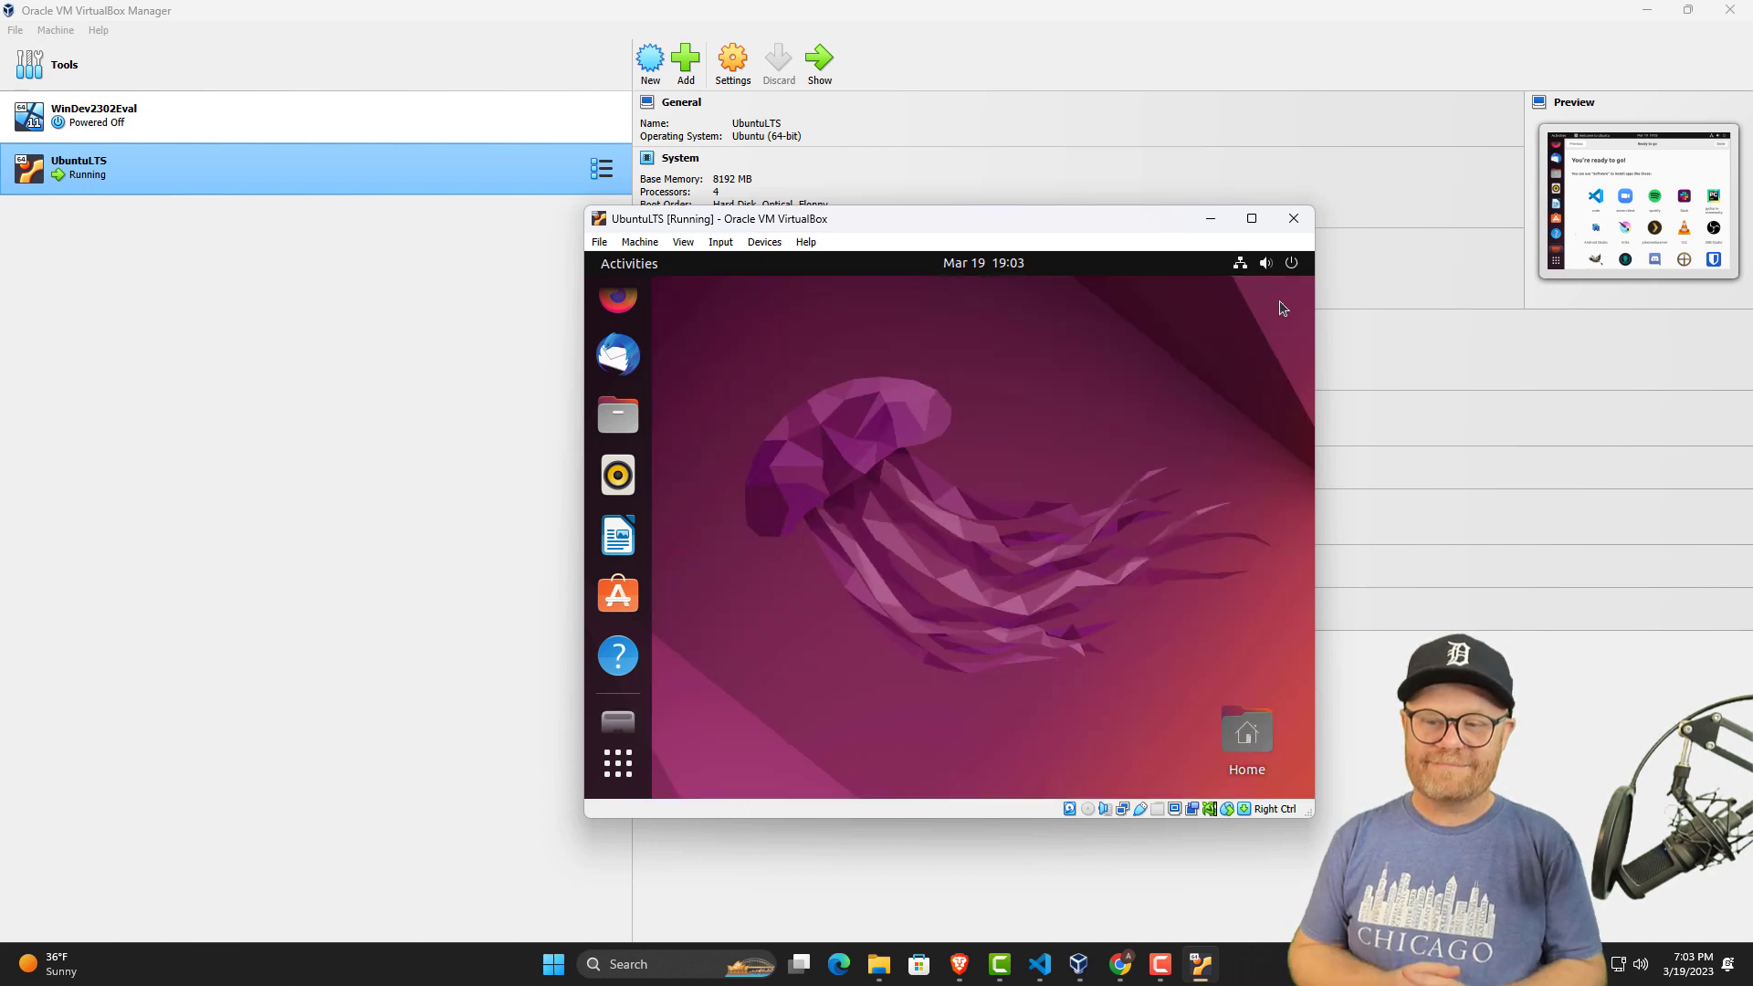